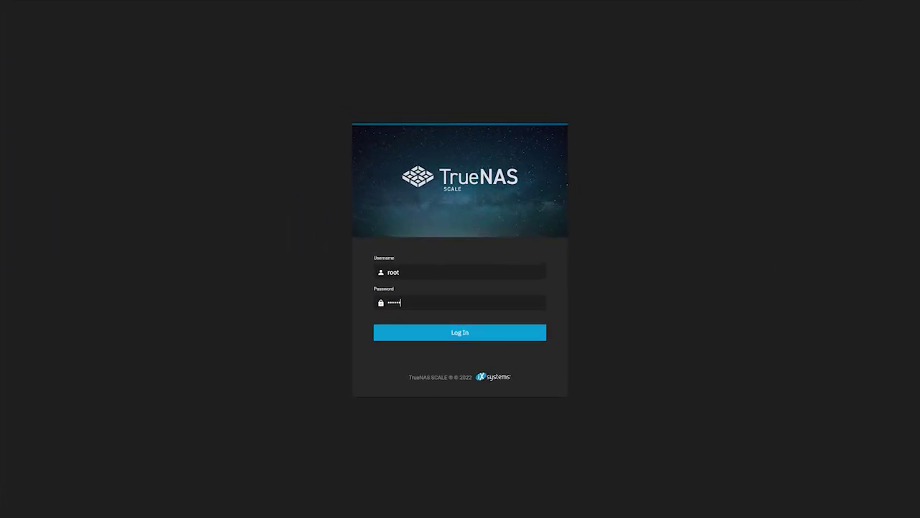
# Step: Log in to the TrueNAS SCALE web interface as root to reach the Dashboard
pyautogui.click(511, 333)
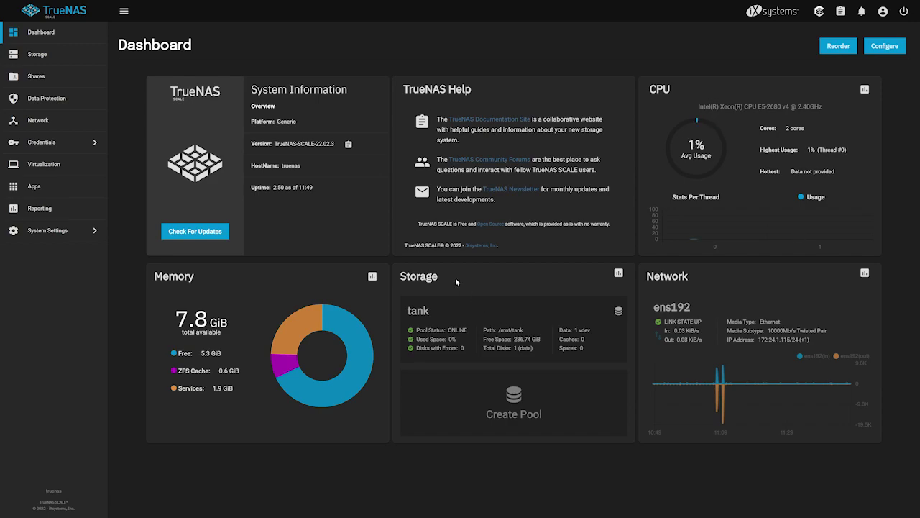
# Step: Add a dataset named nextcloud-data under the tank pool from Storage
pyautogui.click(85, 60)
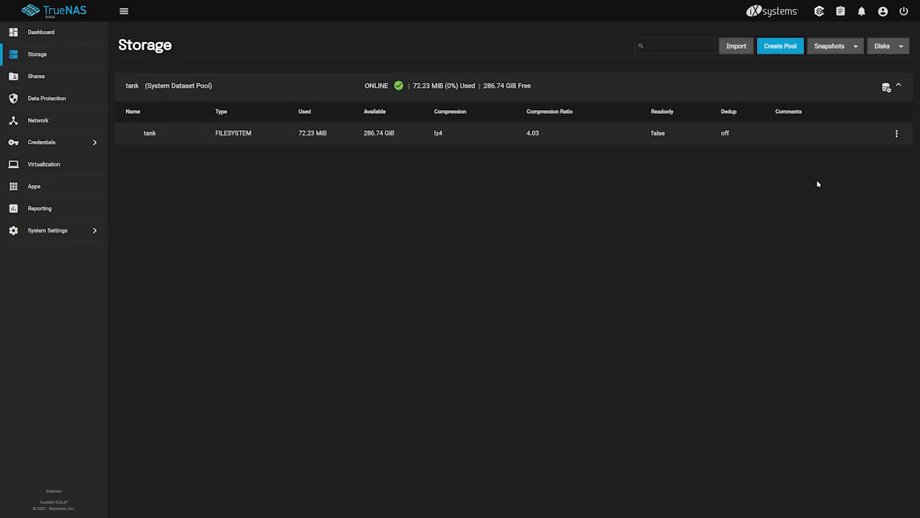
pyautogui.click(898, 135)
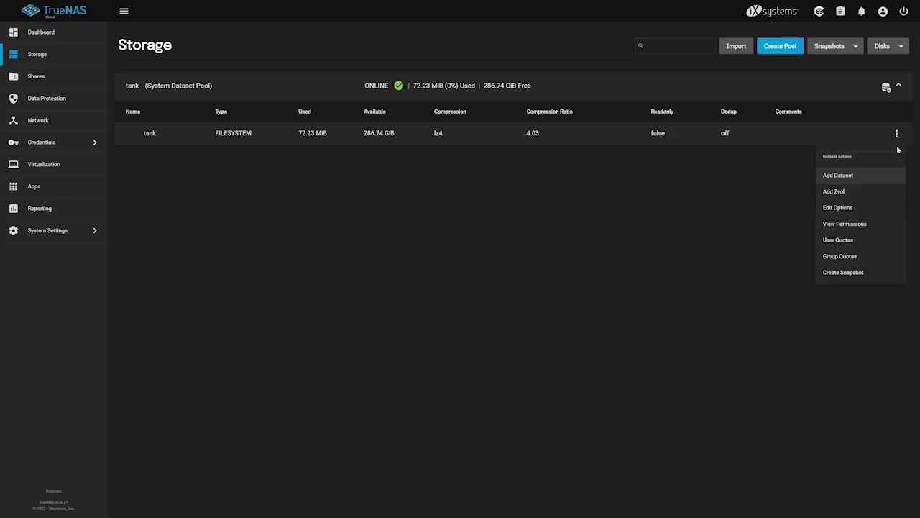
pyautogui.click(895, 176)
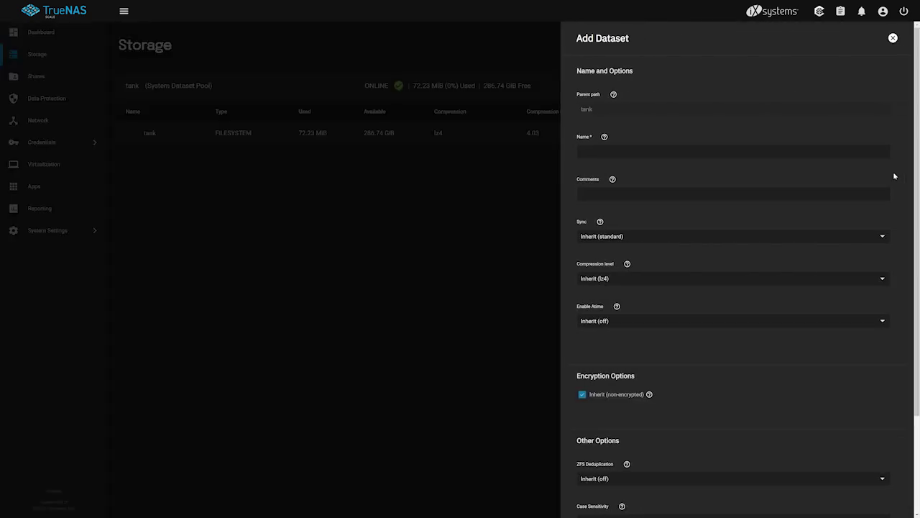
pyautogui.write('nextcloud-')
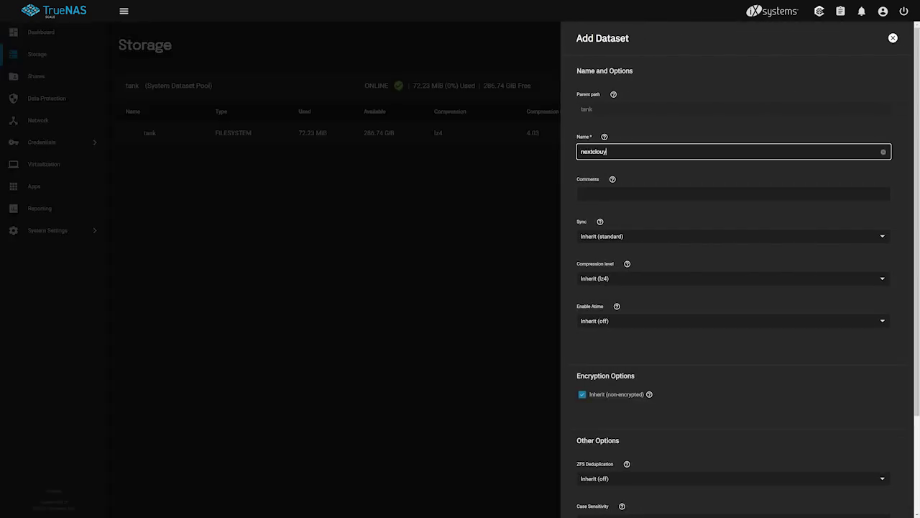
pyautogui.write('data')
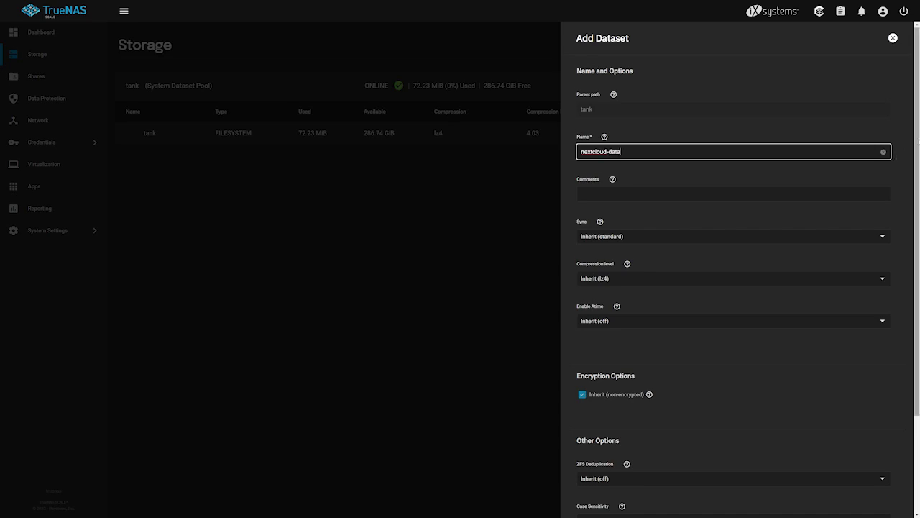
pyautogui.scroll(-2, 659, 443)
pyautogui.click(591, 492)
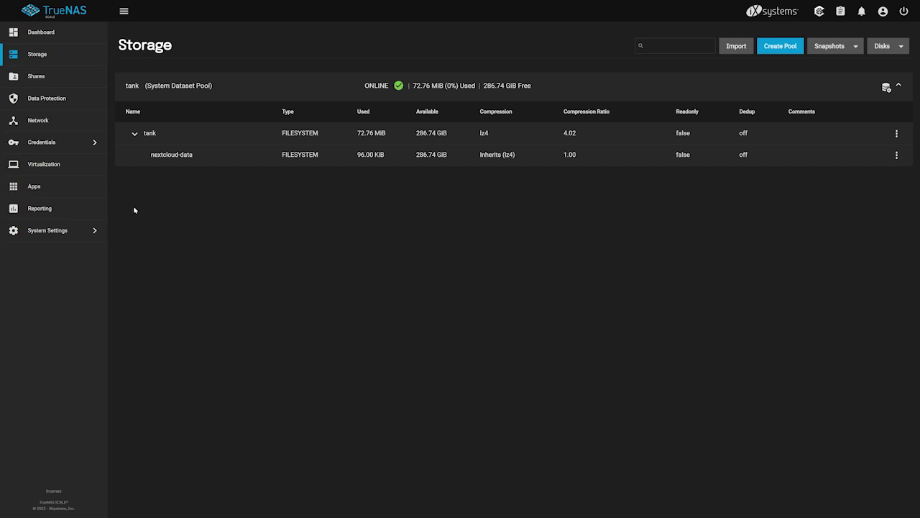
# Step: Choose pool tank for applications, then start the nextcloud install from Available Applications
pyautogui.click(84, 194)
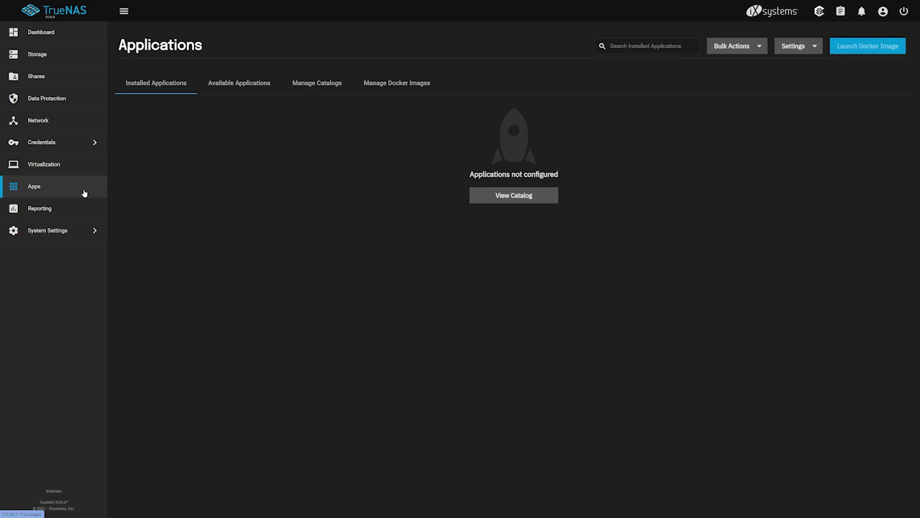
pyautogui.click(243, 86)
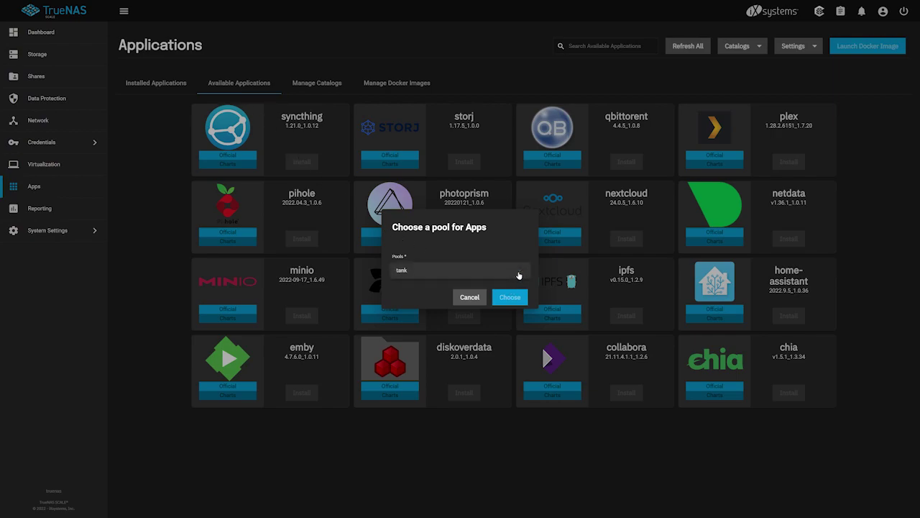
pyautogui.click(521, 298)
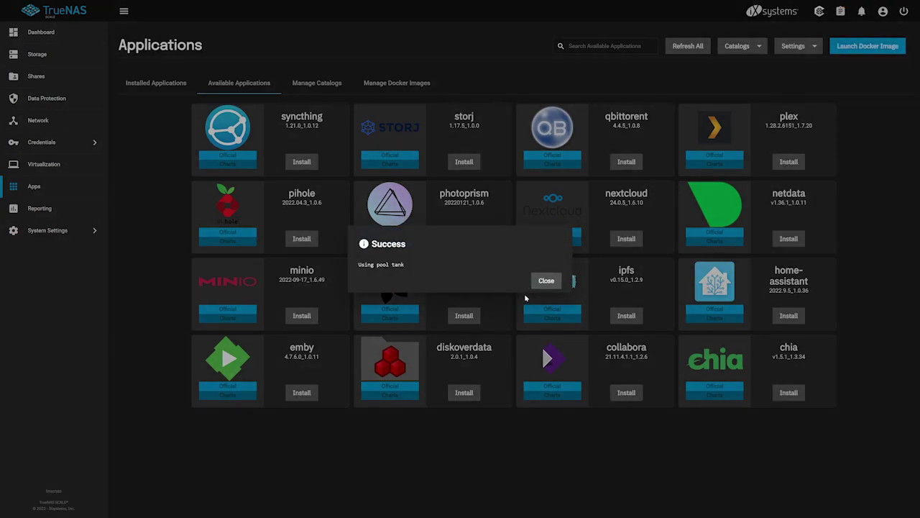
pyautogui.click(535, 287)
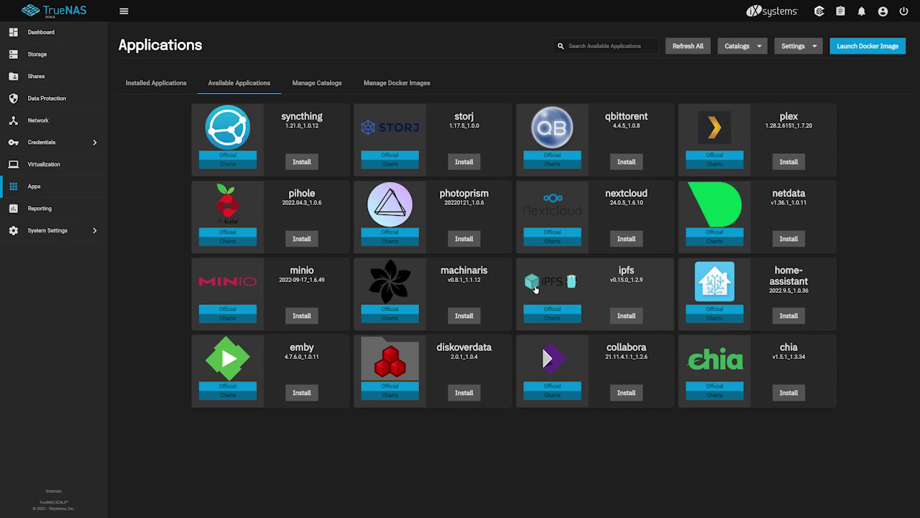
pyautogui.click(636, 238)
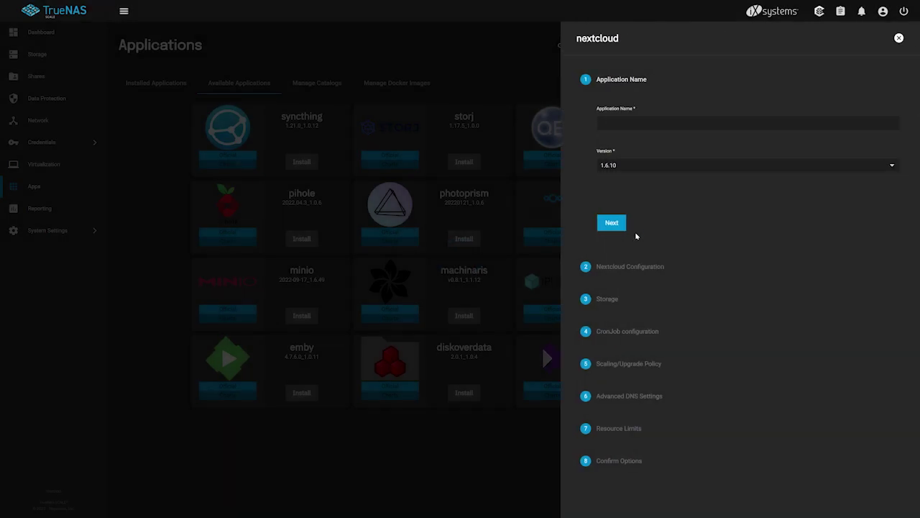
# Step: Enter nextcloud as the Application Name
pyautogui.click(701, 123)
pyautogui.write('nextcloud')
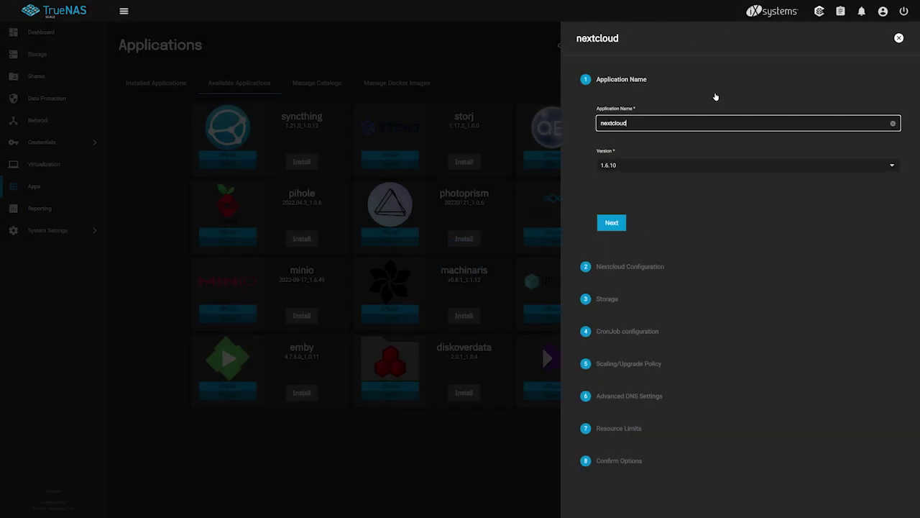
pyautogui.click(621, 224)
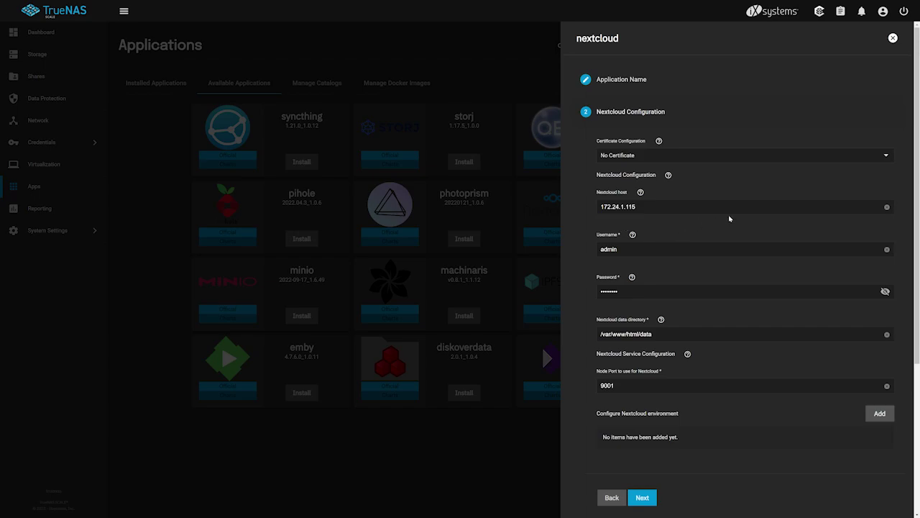
# Step: Select the truenas_default certificate and reveal the admin password to verify it
pyautogui.click(885, 155)
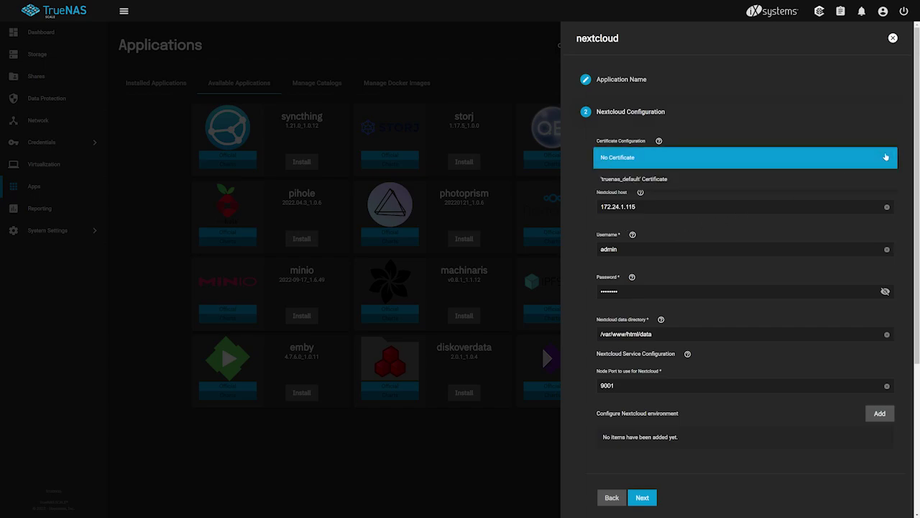
pyautogui.click(879, 179)
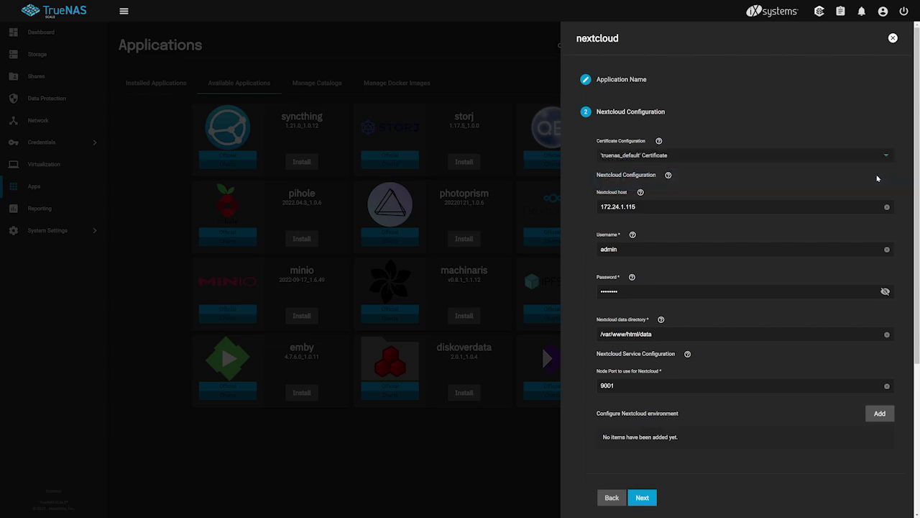
pyautogui.click(888, 292)
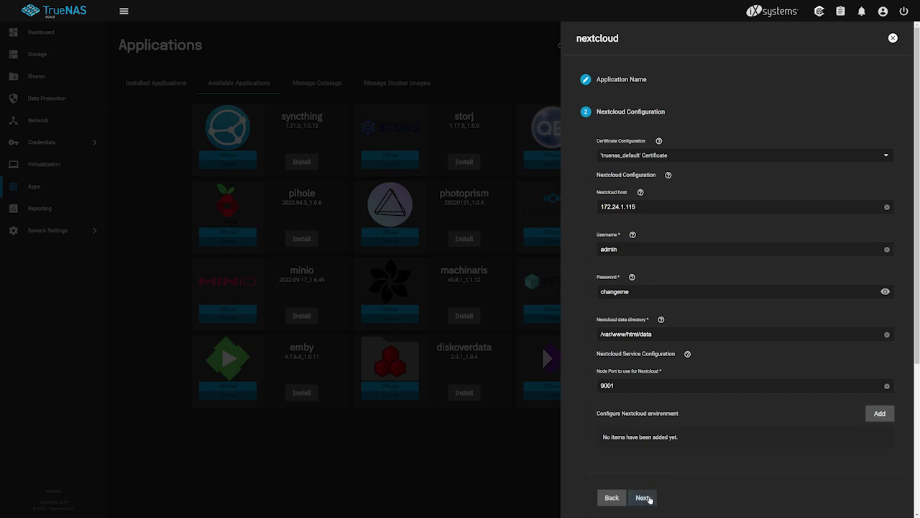
pyautogui.click(644, 498)
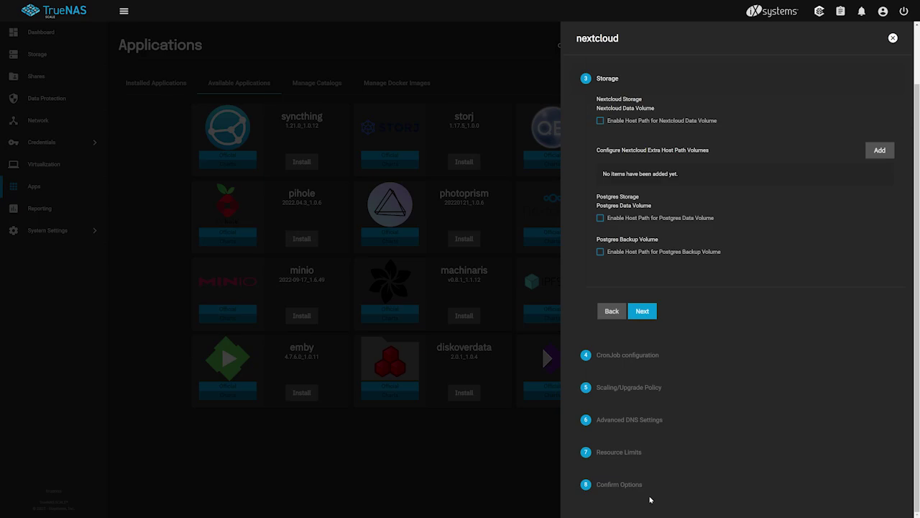
# Step: Enable a host path for Nextcloud data and set it to /mnt/tank/nextcloud-data
pyautogui.click(669, 124)
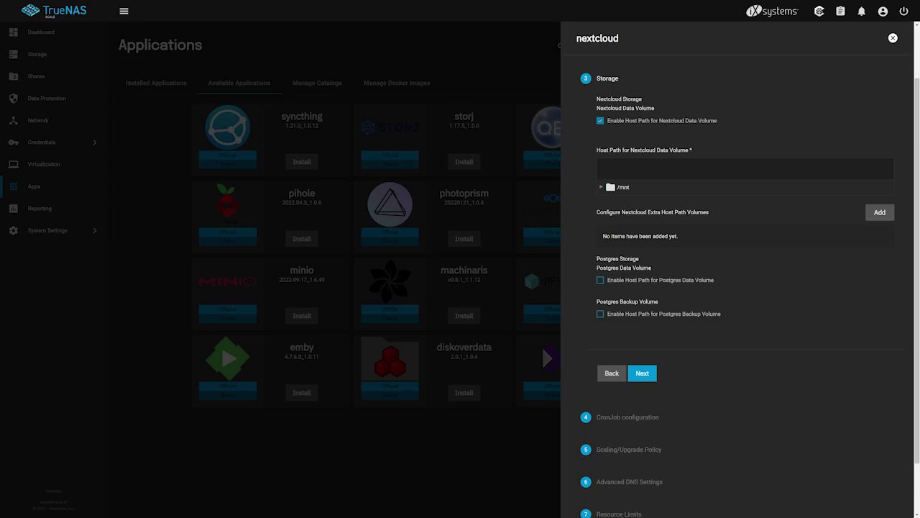
pyautogui.click(602, 186)
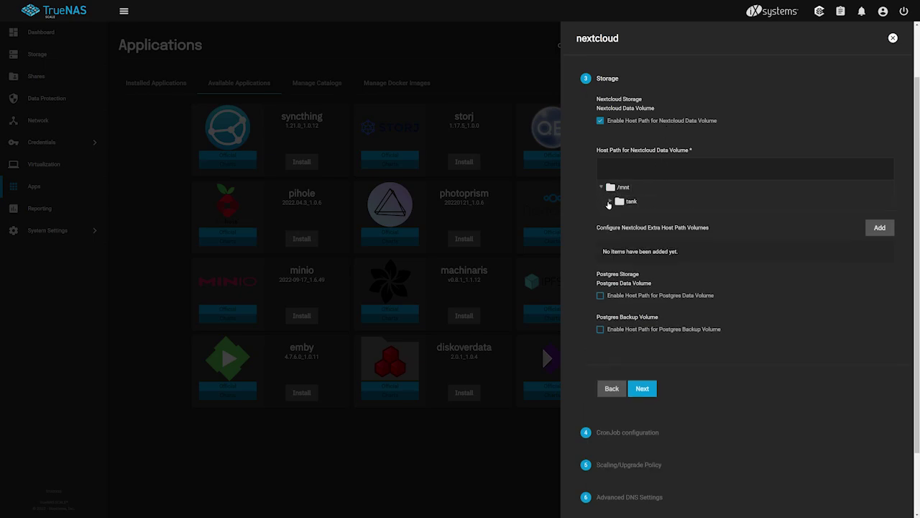
pyautogui.click(609, 202)
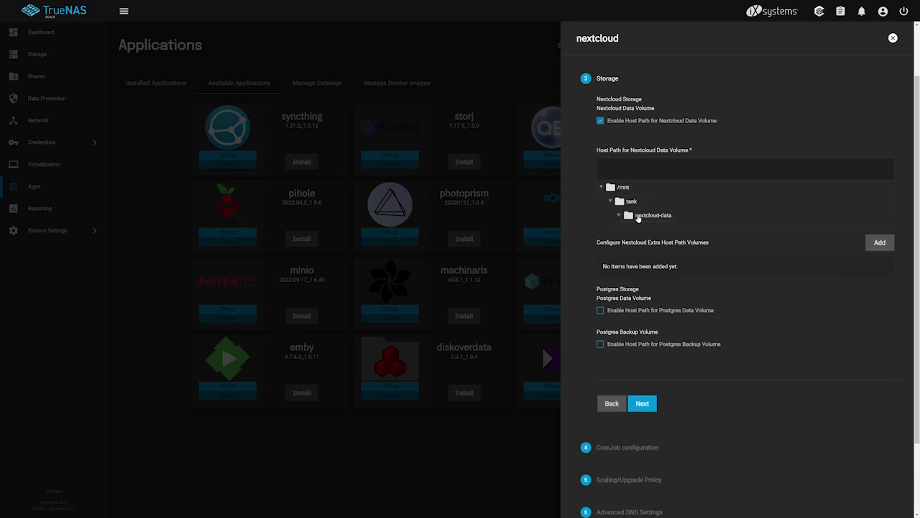
pyautogui.click(636, 214)
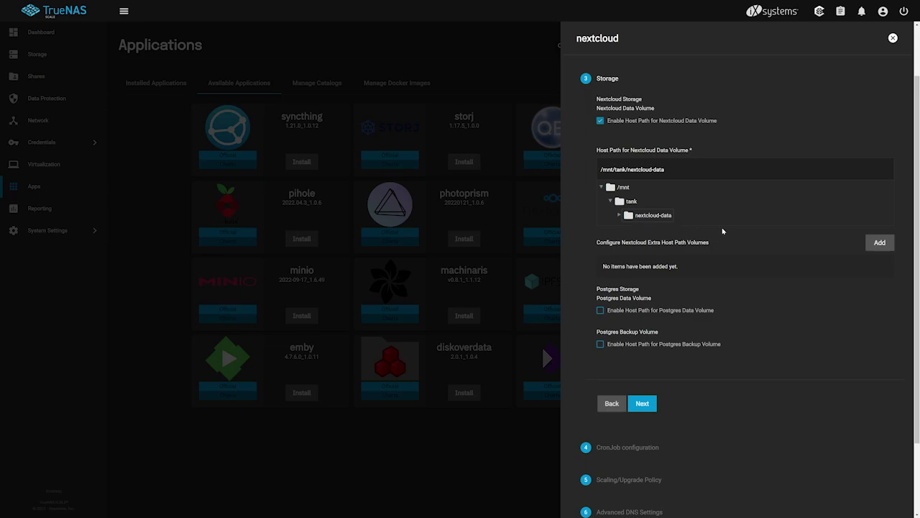
pyautogui.click(642, 403)
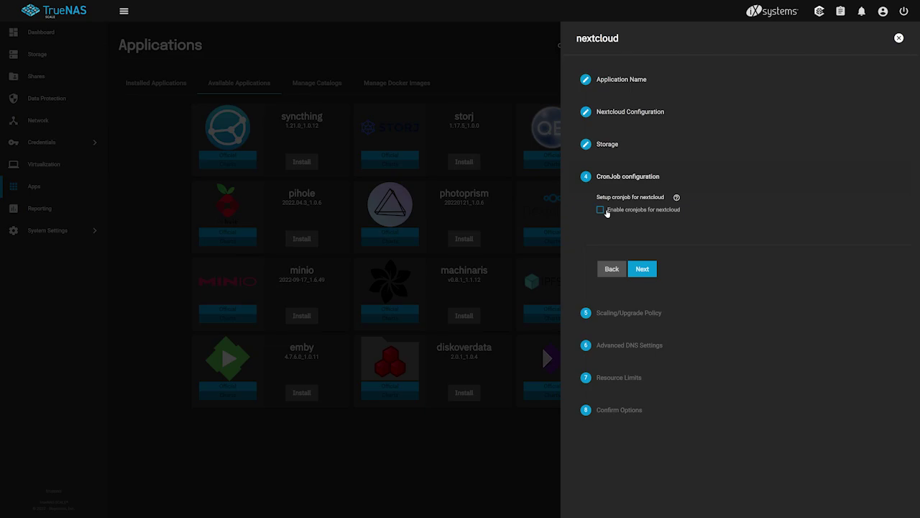
# Step: Enable Nextcloud cron jobs, keep default scaling, DNS and resource limits, and save to install
pyautogui.click(601, 210)
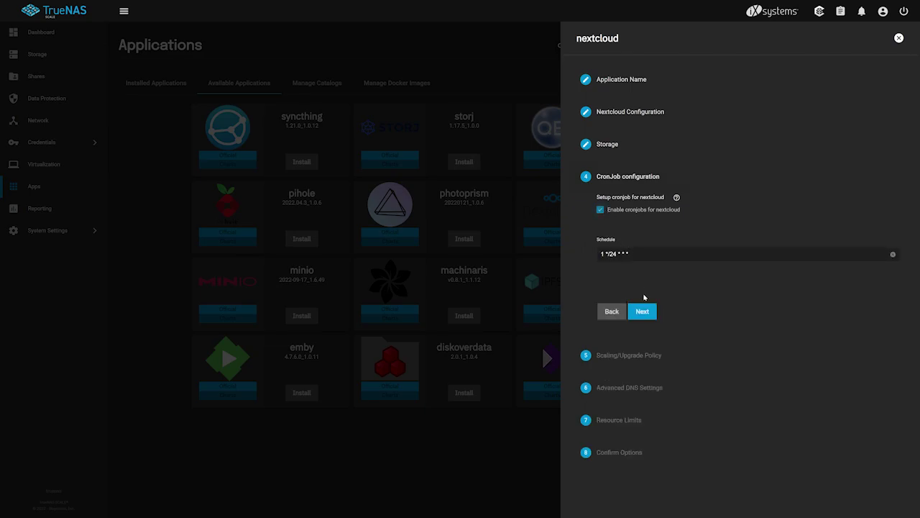
pyautogui.click(643, 312)
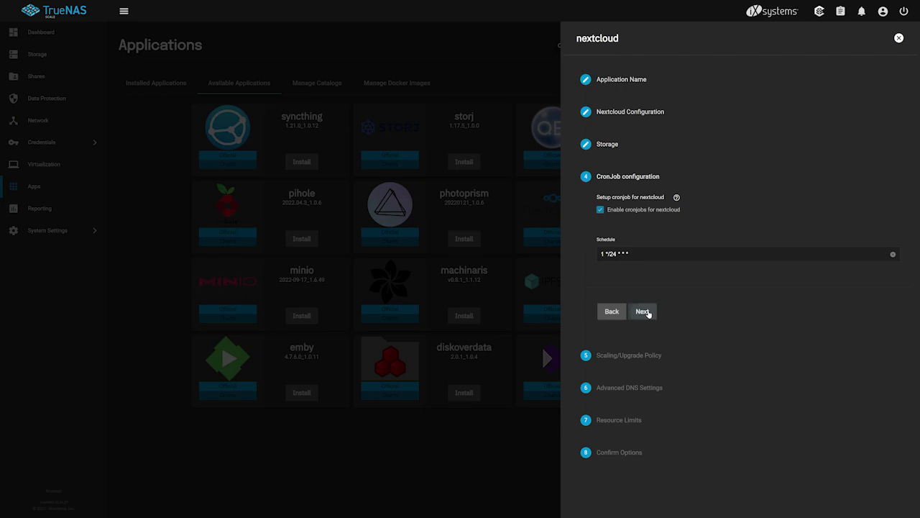
pyautogui.click(647, 310)
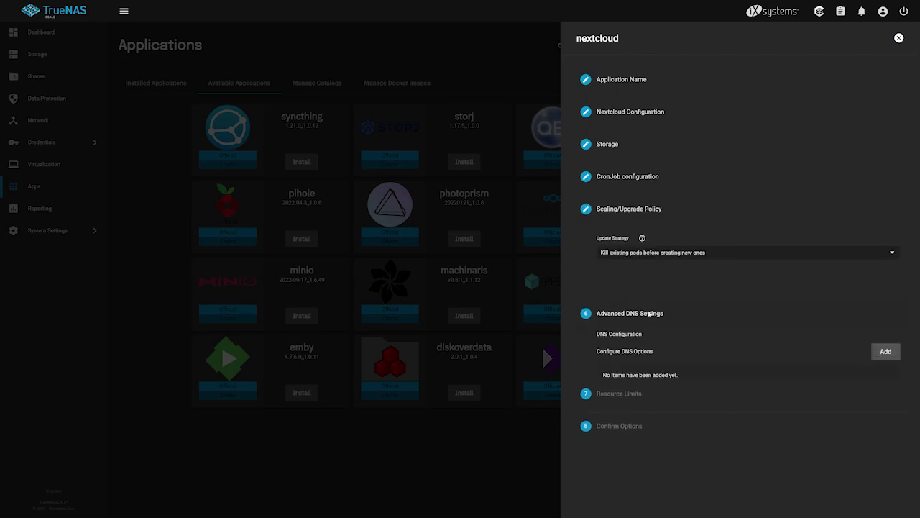
pyautogui.click(643, 363)
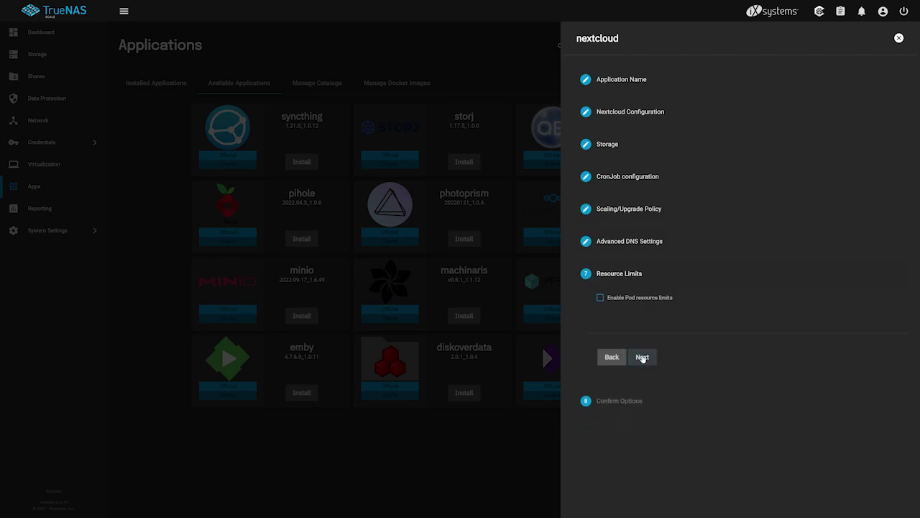
pyautogui.click(642, 355)
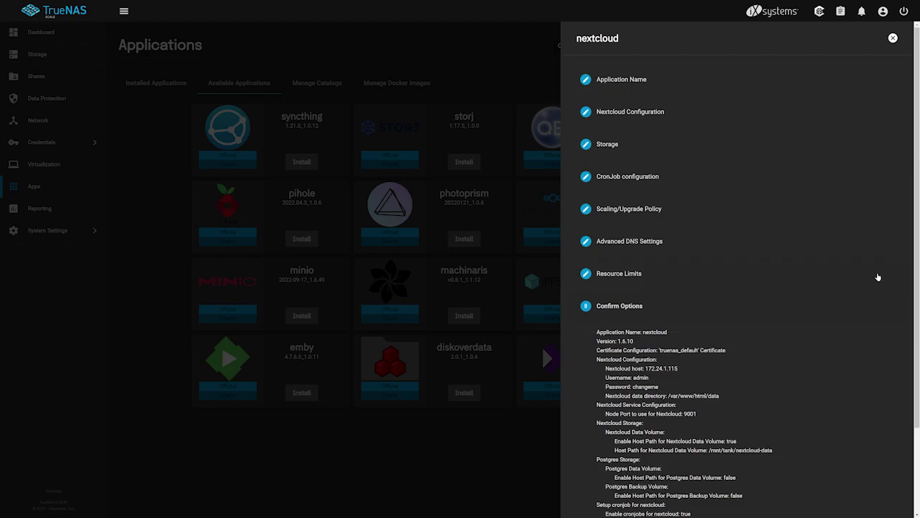
pyautogui.scroll(-3, 913, 252)
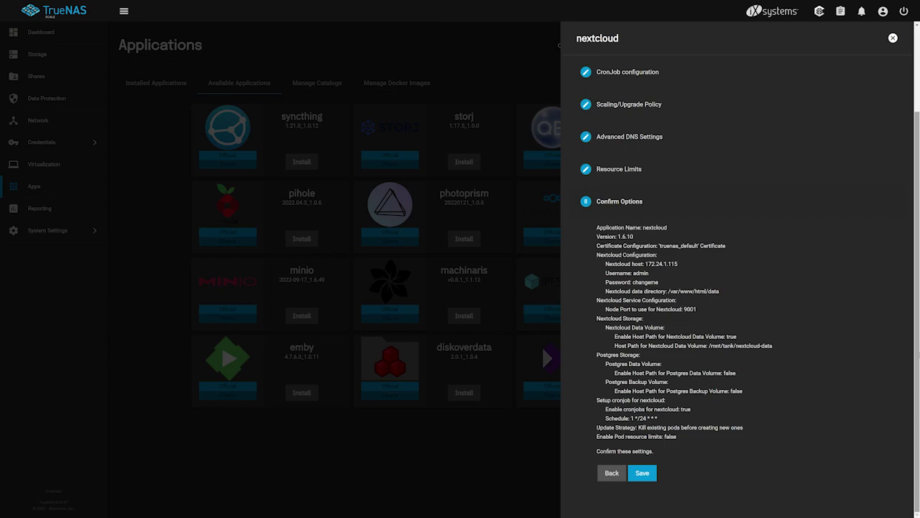
pyautogui.click(649, 475)
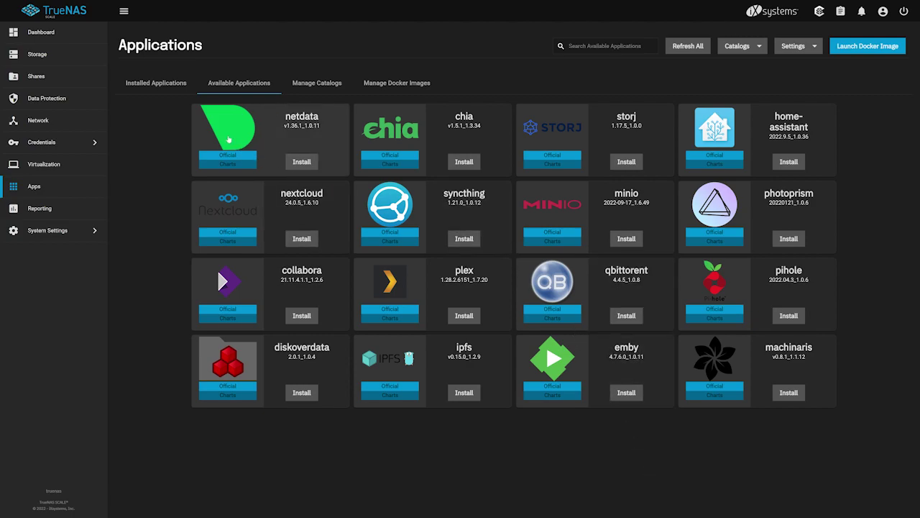
# Step: Check Installed Applications until nextcloud 24.0.5_1.6.10 shows ACTIVE on port 9001
pyautogui.click(178, 91)
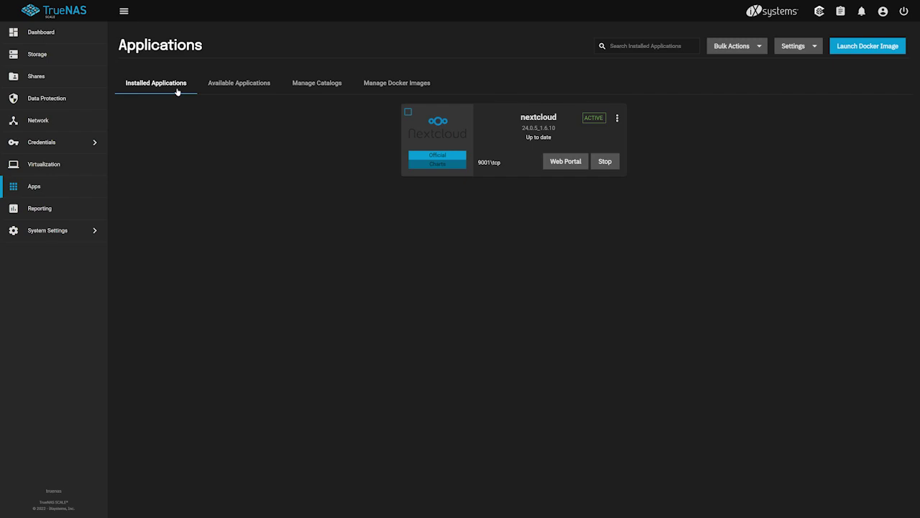
# Step: Start the collabora install from Available Applications with application name collabora
pyautogui.click(233, 89)
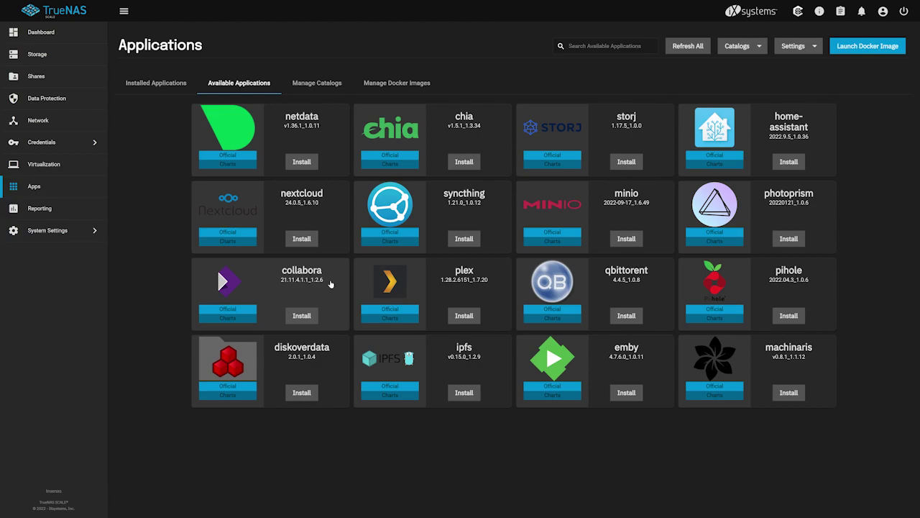
pyautogui.click(310, 315)
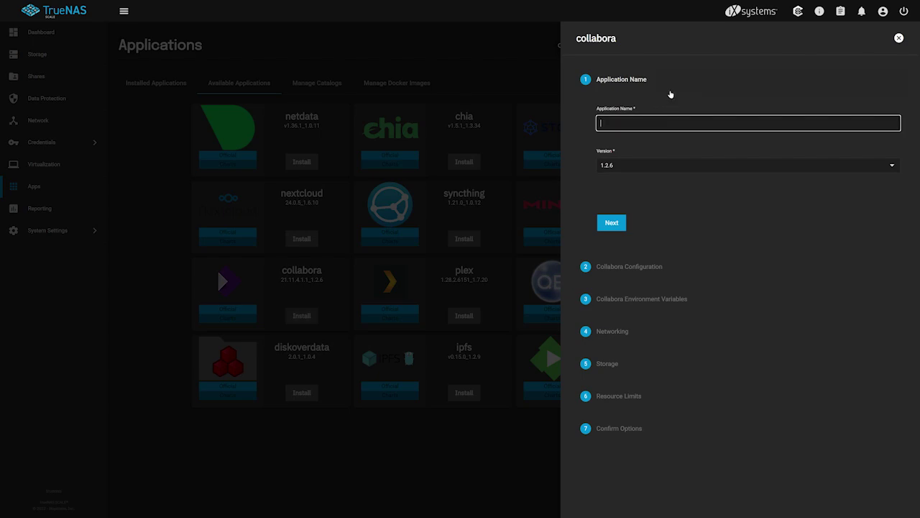
pyautogui.write('collabora')
pyautogui.click(612, 223)
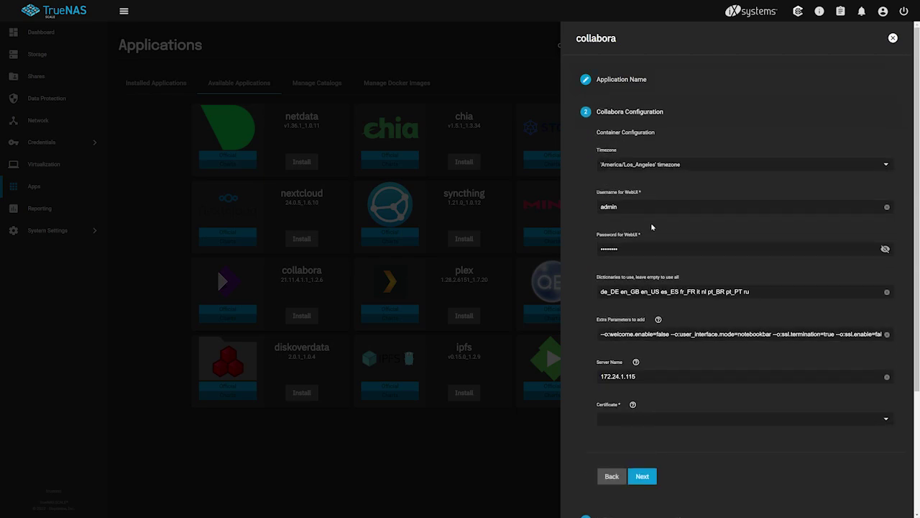
# Step: Reveal the web UI password and keep the truenas_default certificate
pyautogui.click(885, 249)
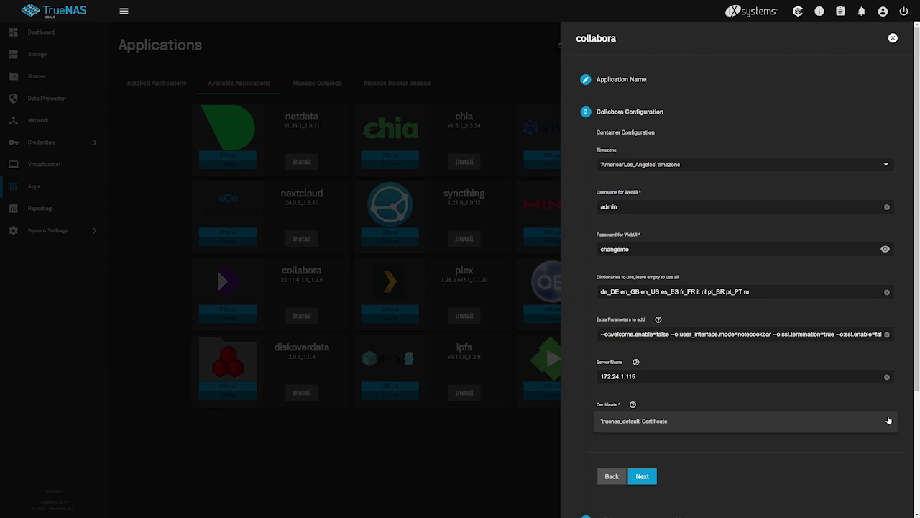
pyautogui.click(888, 421)
pyautogui.click(887, 421)
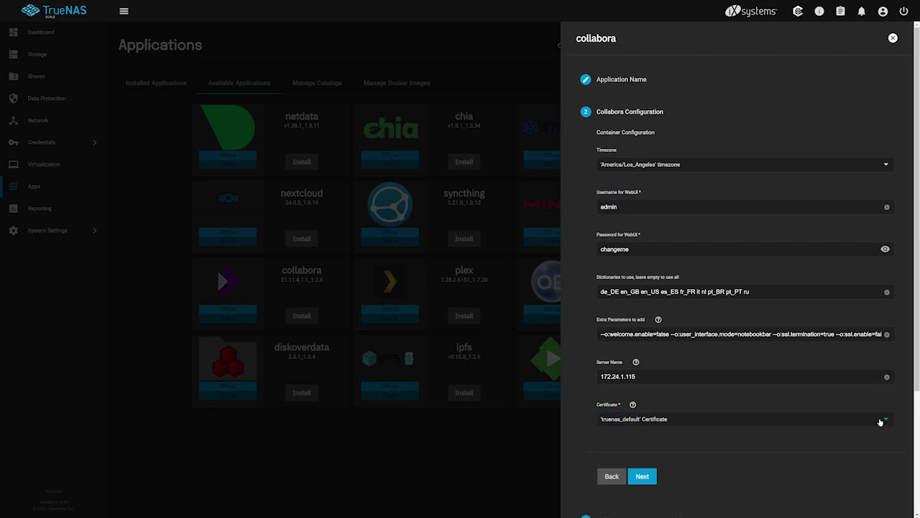
pyautogui.click(643, 477)
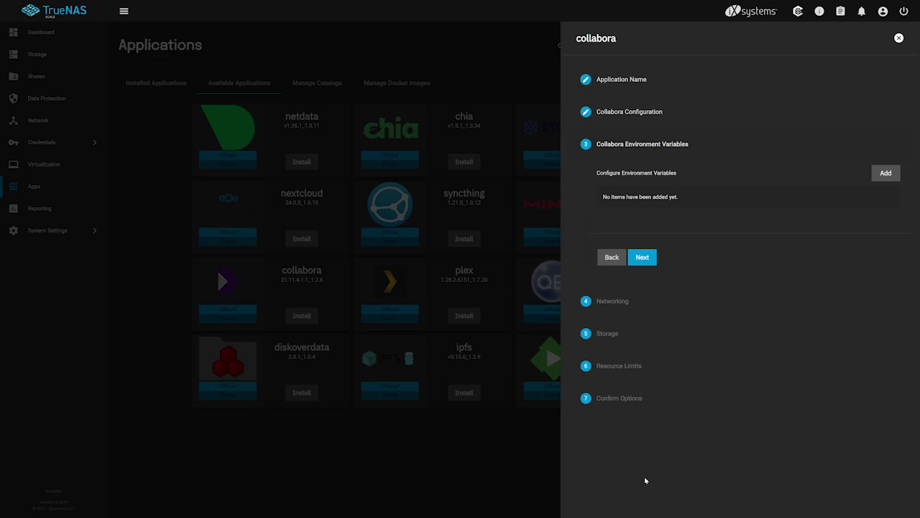
# Step: Keep node port 9980 and default storage and limits, save Collabora, then view installed apps
pyautogui.click(636, 259)
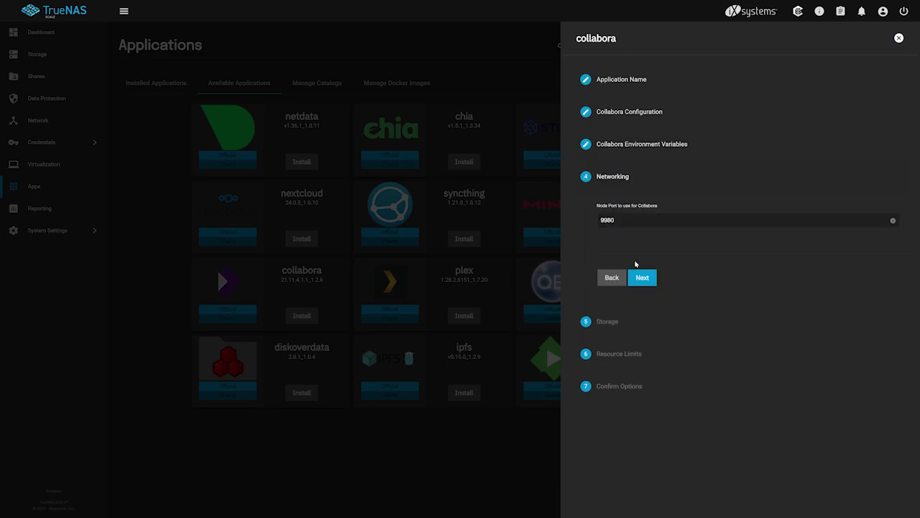
pyautogui.click(639, 277)
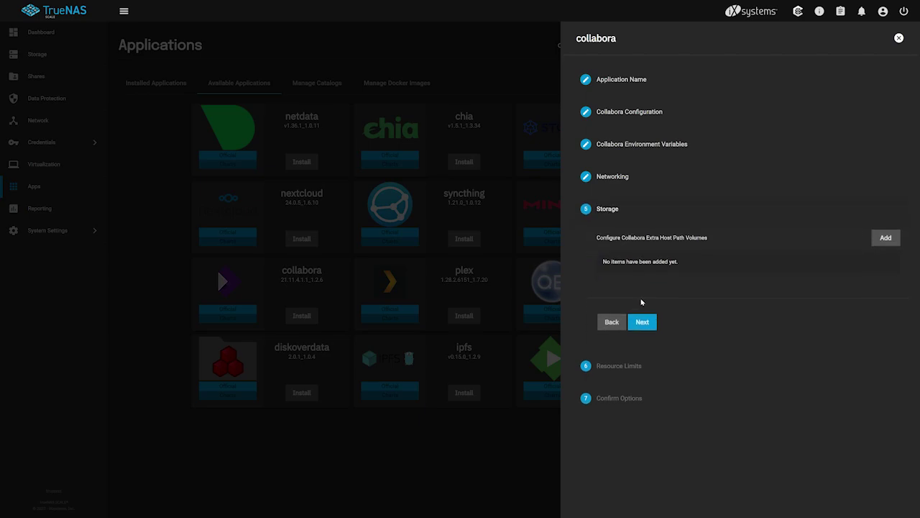
pyautogui.click(642, 322)
pyautogui.click(642, 322)
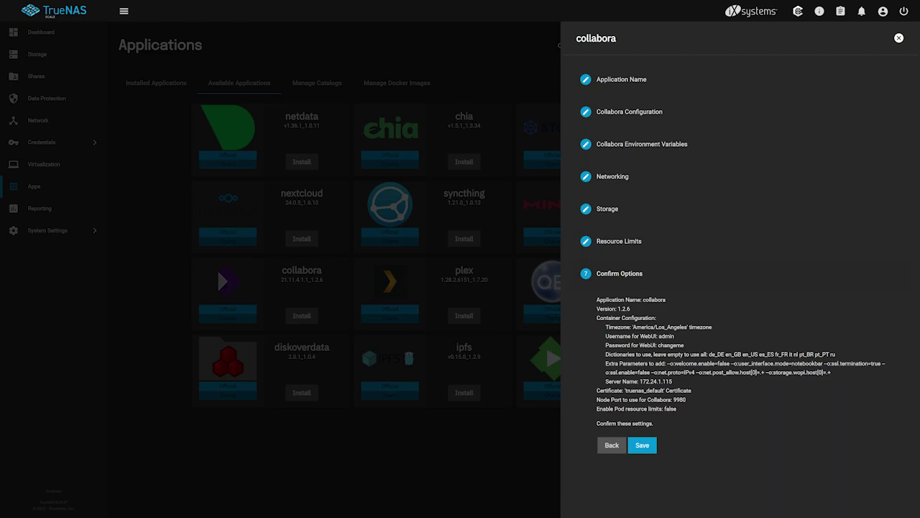
pyautogui.click(653, 447)
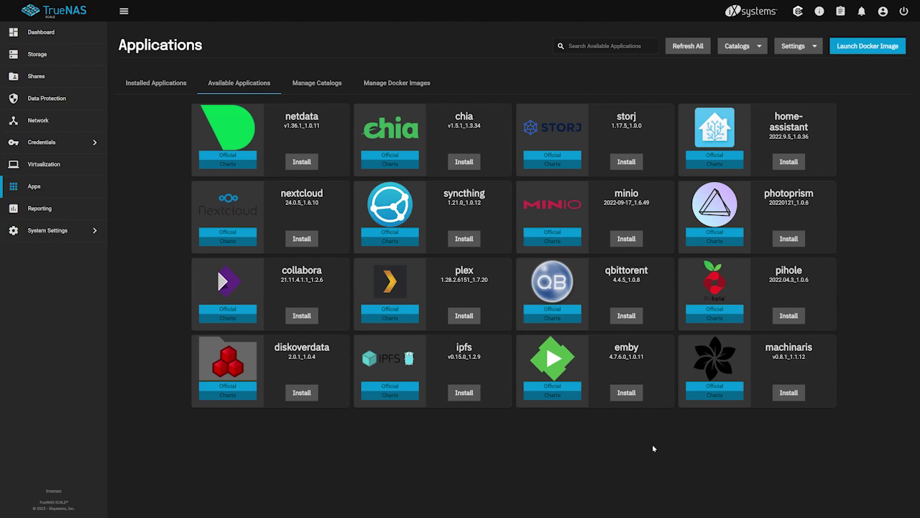
pyautogui.click(163, 87)
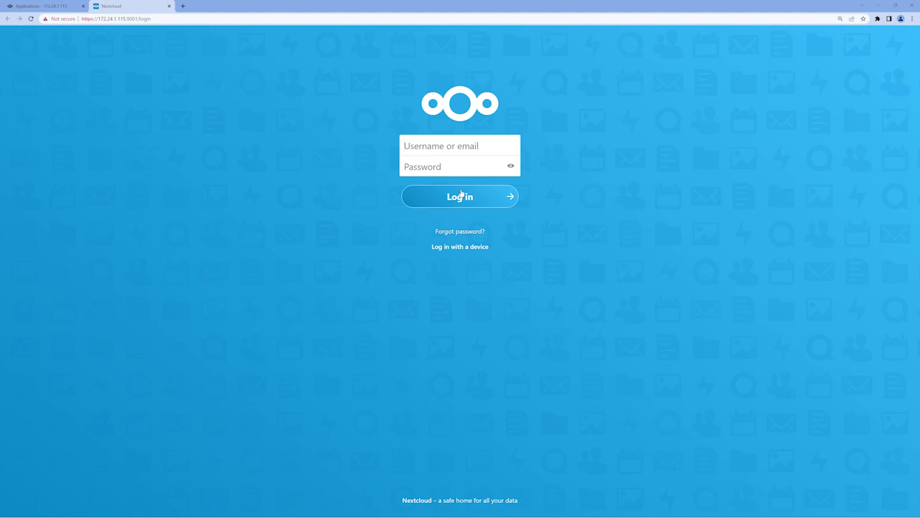
# Step: Log in to Nextcloud as admin and advance the welcome tour to the apps slide
pyautogui.write('admin')
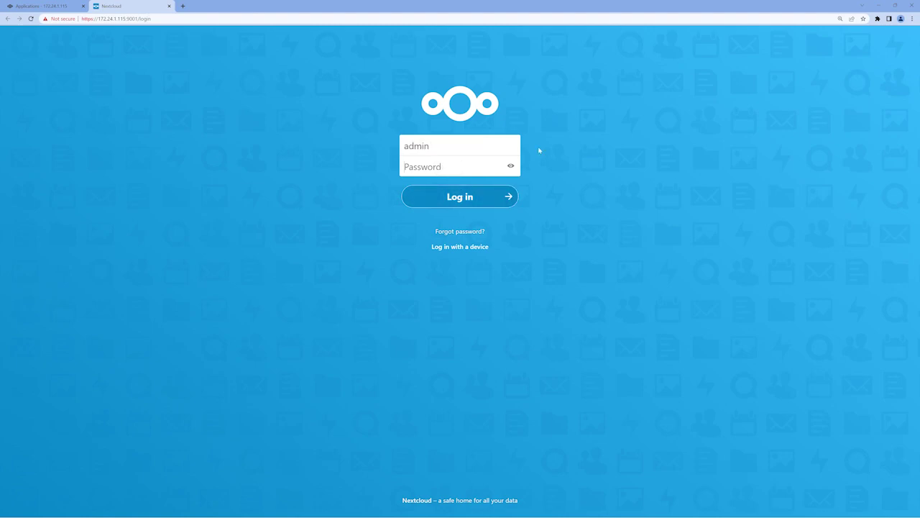
pyautogui.press('Tab')
pyautogui.write('********')
pyautogui.press('Return')
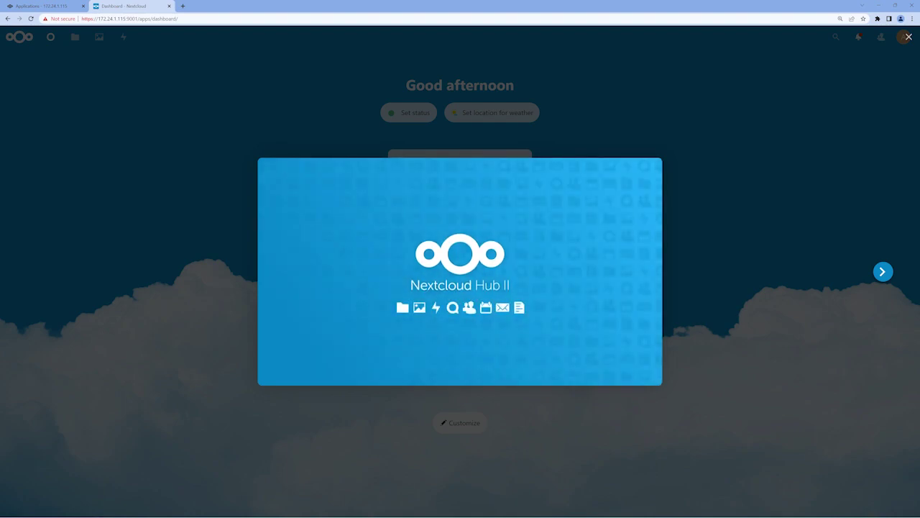
pyautogui.click(883, 274)
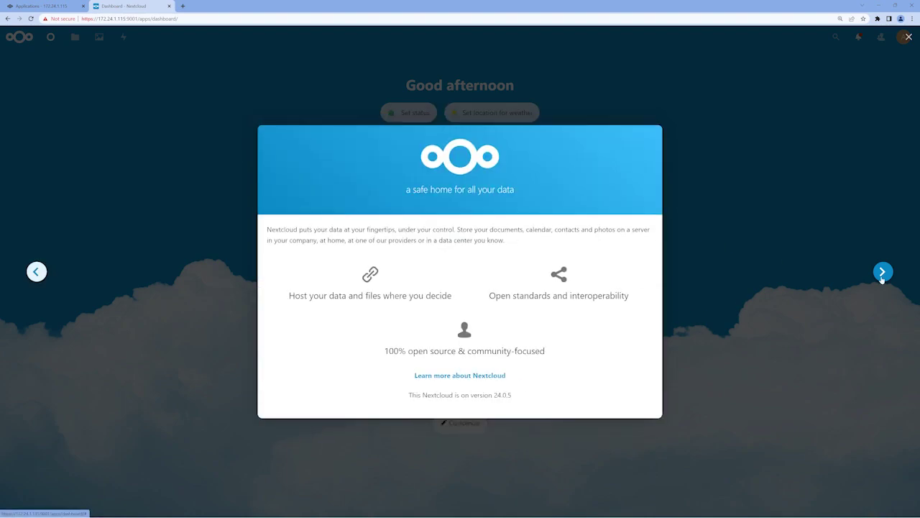
# Step: Step through the Nextcloud welcome tour to its last slide and close it
pyautogui.click(882, 273)
pyautogui.click(882, 275)
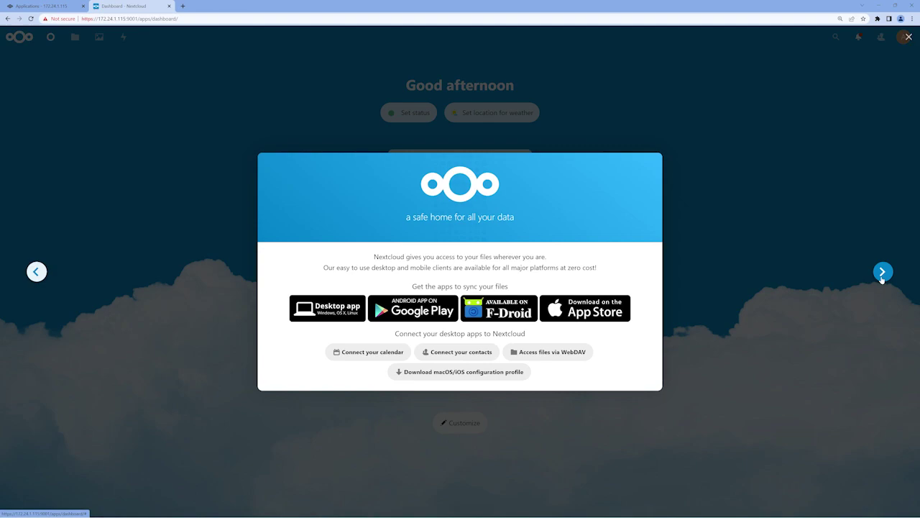
pyautogui.click(882, 275)
pyautogui.click(639, 402)
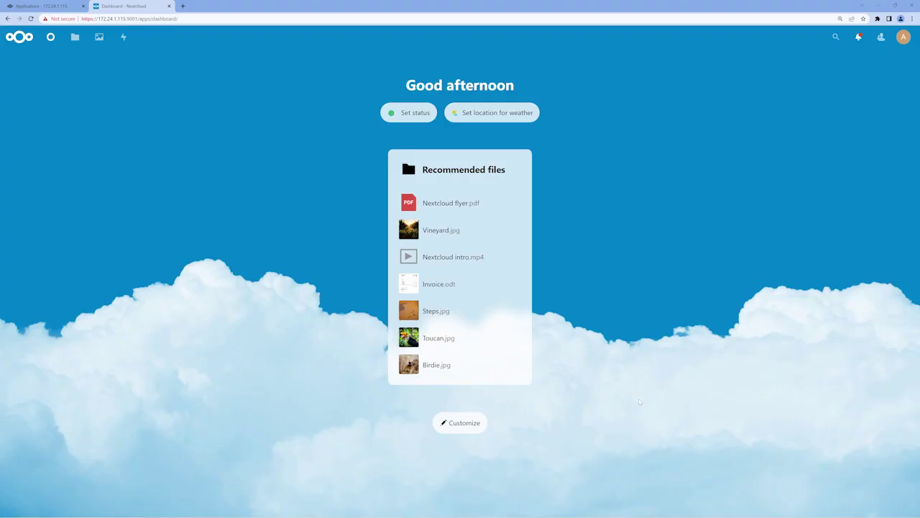
# Step: Preview Nextcloud flyer.pdf and Reasons to use Nextcloud.pdf from the home folder, then close them
pyautogui.click(74, 37)
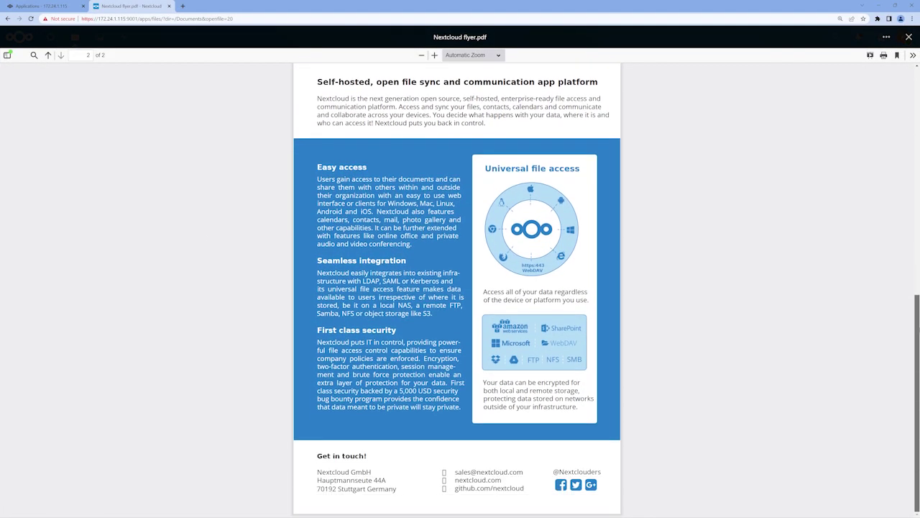
pyautogui.press('Escape')
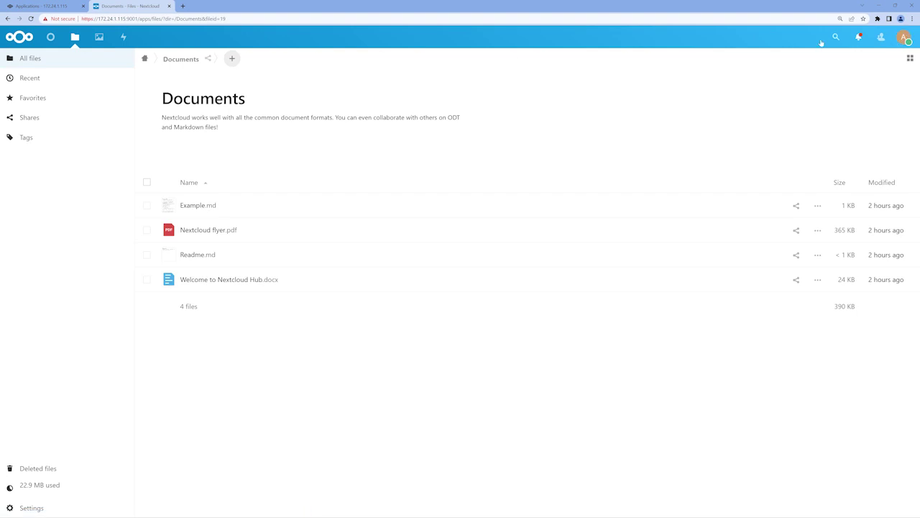
pyautogui.click(144, 59)
pyautogui.click(214, 327)
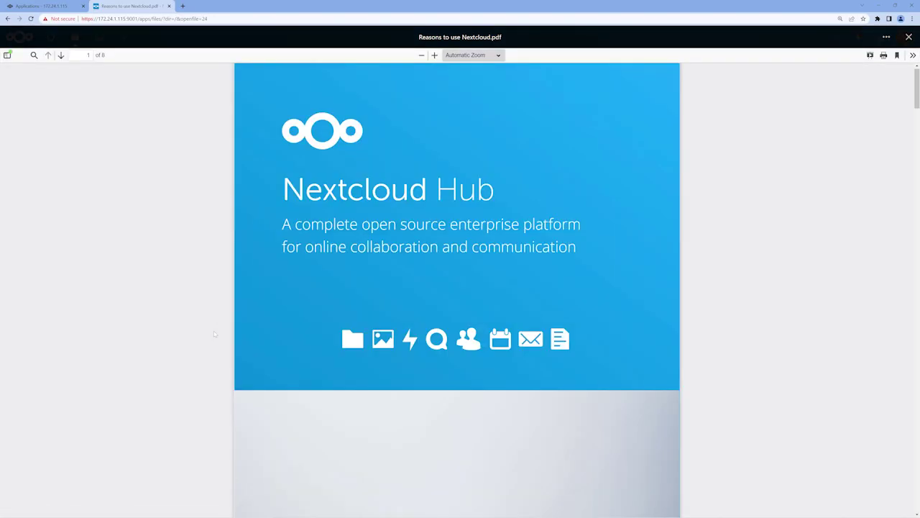
pyautogui.scroll(-20, 838, 133)
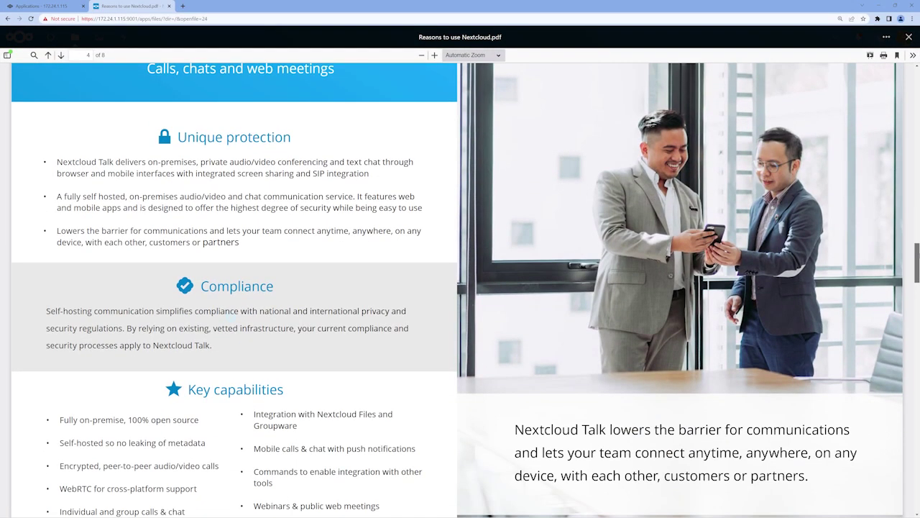
pyautogui.scroll(-5, 837, 132)
pyautogui.click(908, 36)
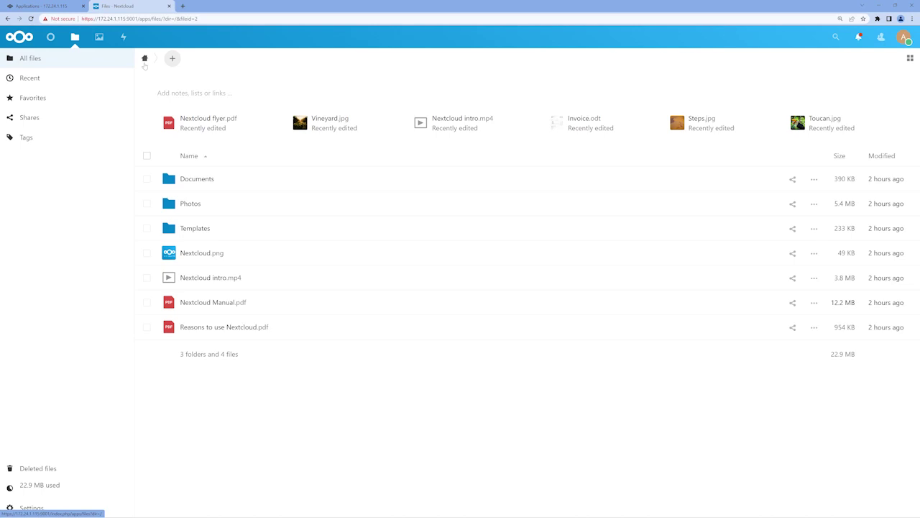
# Step: Search the Apps page for 'collabora' and download and enable Collabora Online
pyautogui.click(902, 39)
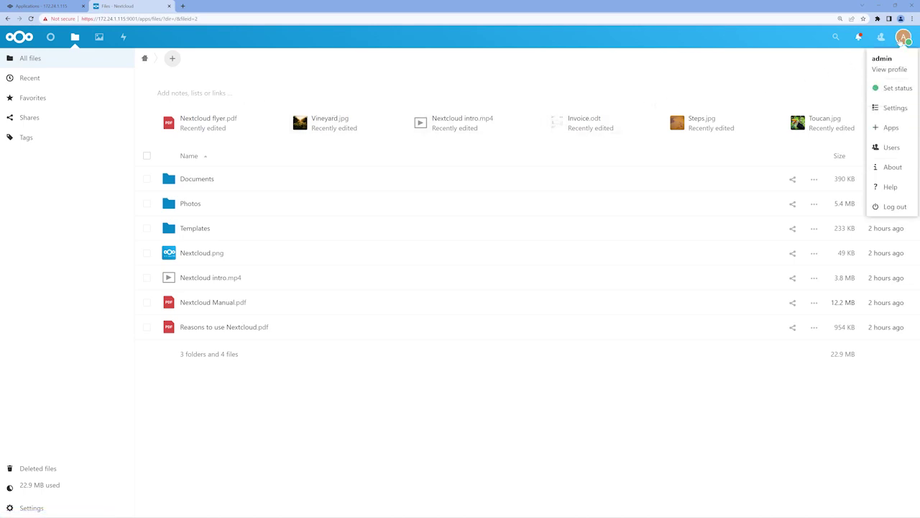
pyautogui.click(903, 128)
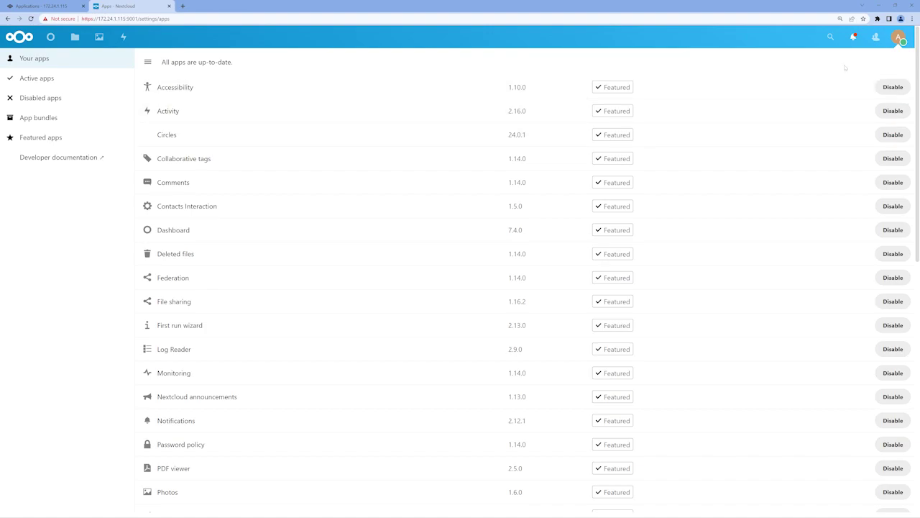
pyautogui.click(831, 39)
pyautogui.write('collabora')
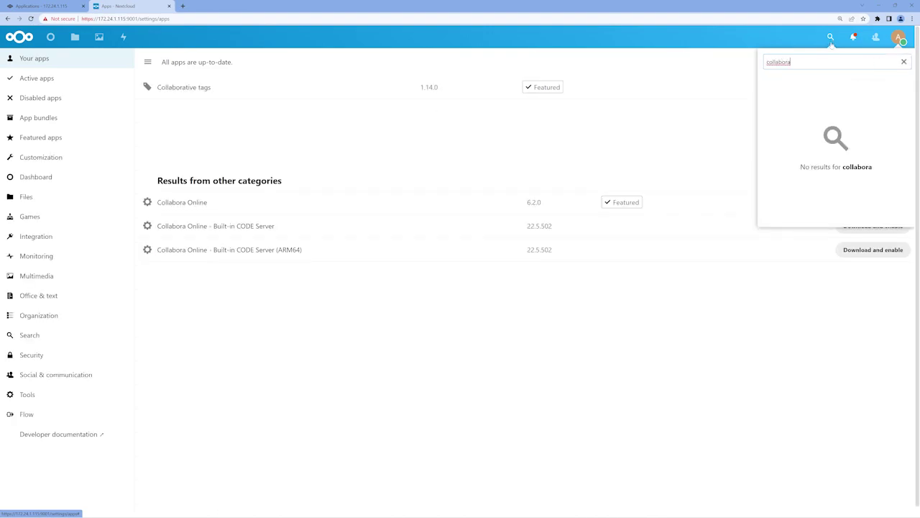
pyautogui.click(709, 127)
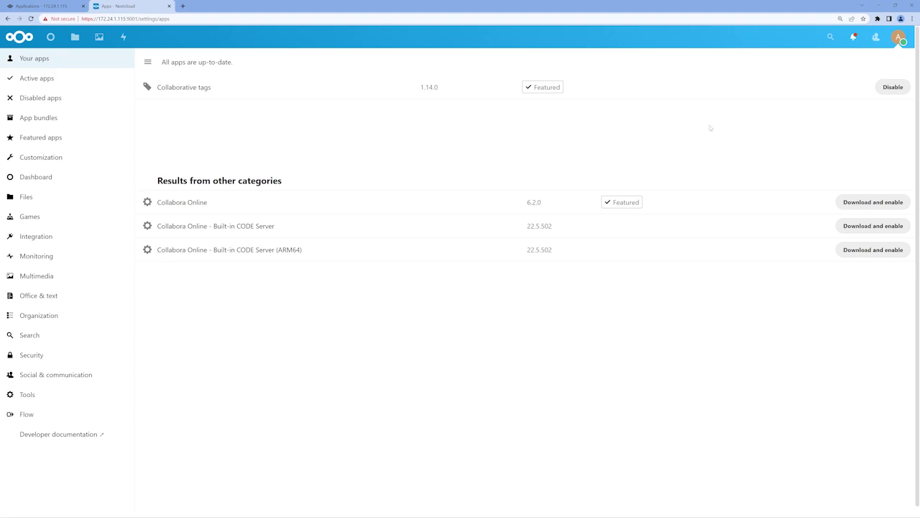
pyautogui.click(879, 202)
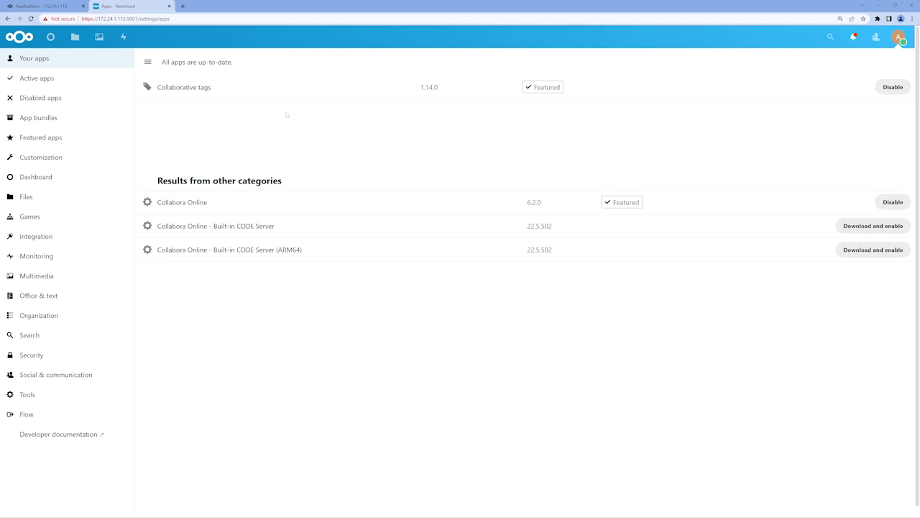
# Step: Open the collabora app's web portal from TrueNAS and sign in with the admin username and password
pyautogui.click(47, 6)
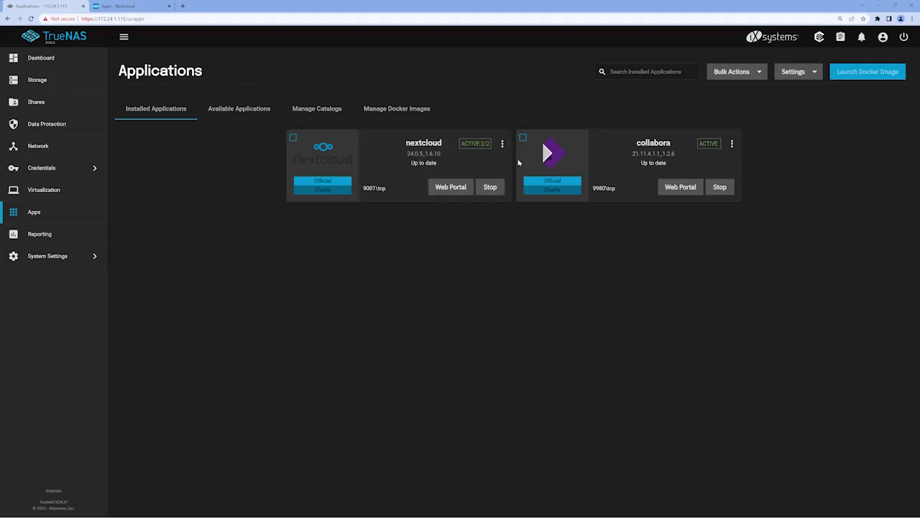
pyautogui.click(668, 187)
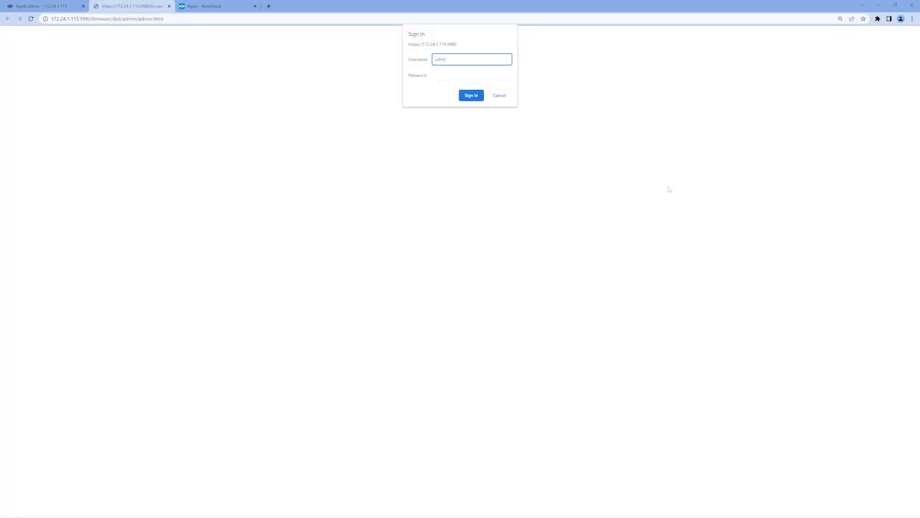
pyautogui.press('Tab')
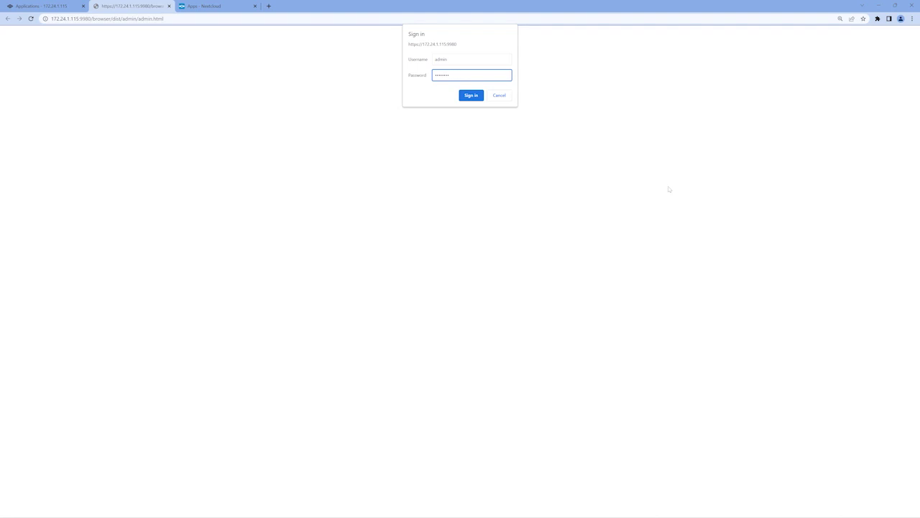
pyautogui.click(471, 95)
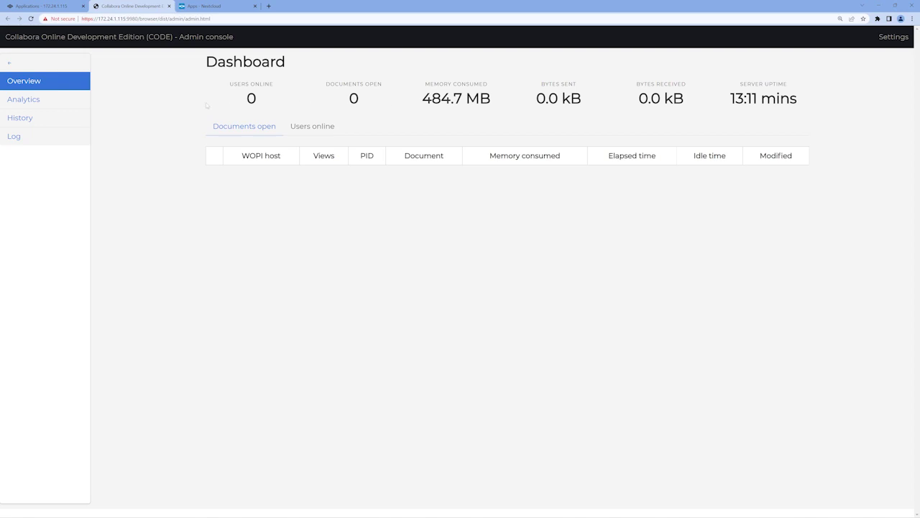
# Step: Look through the Analytics, History and Log pages, then return to the Overview dashboard
pyautogui.click(56, 102)
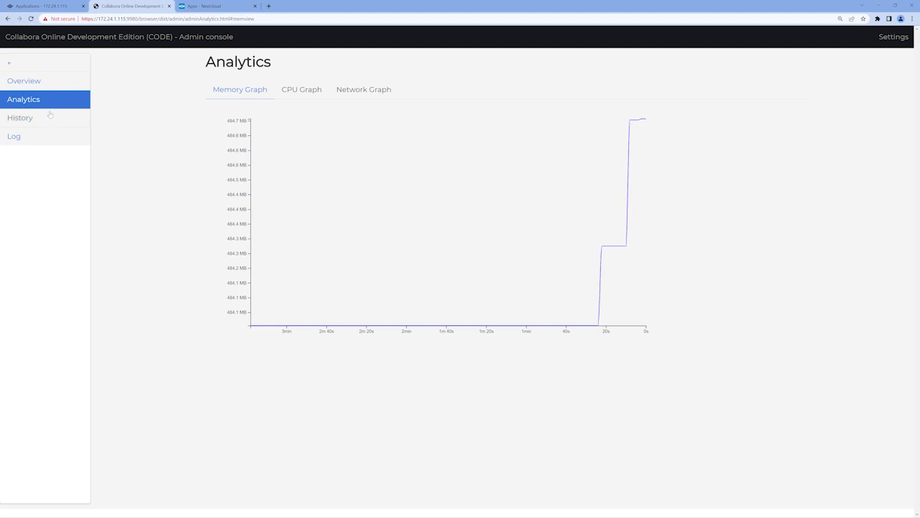
pyautogui.click(48, 118)
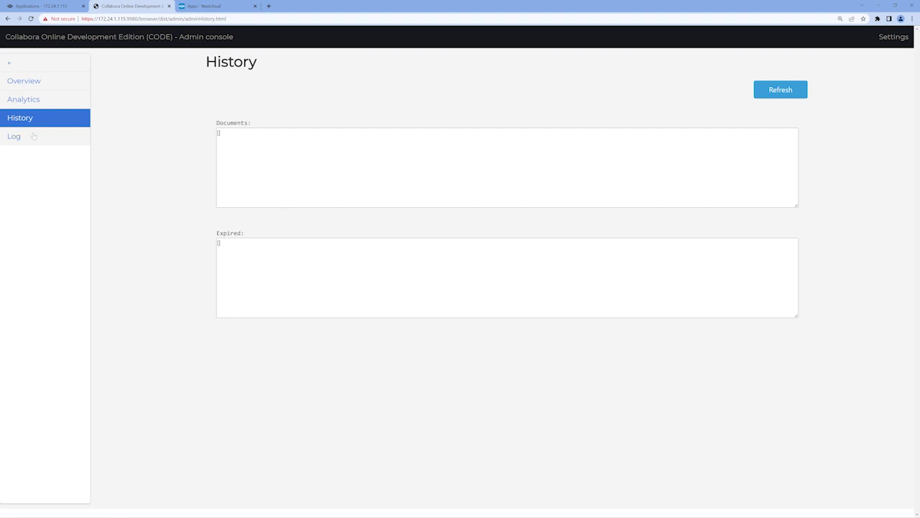
pyautogui.click(33, 137)
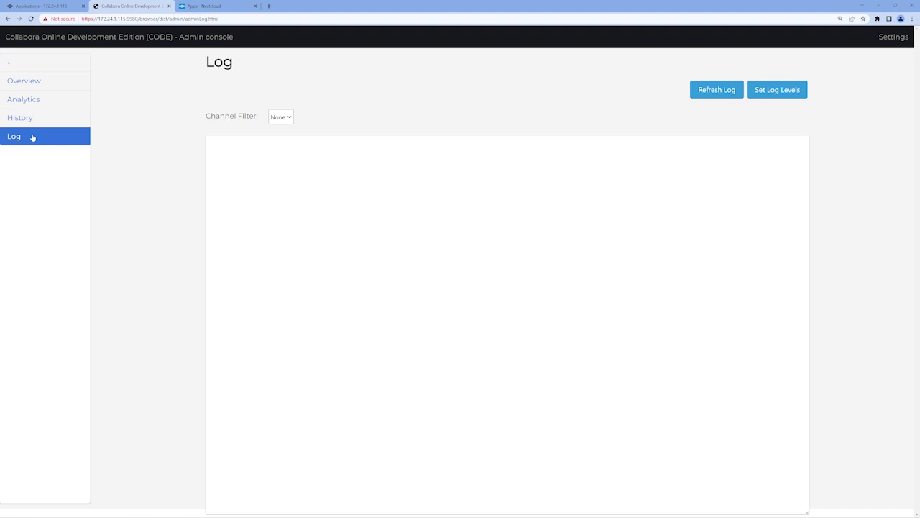
pyautogui.click(37, 85)
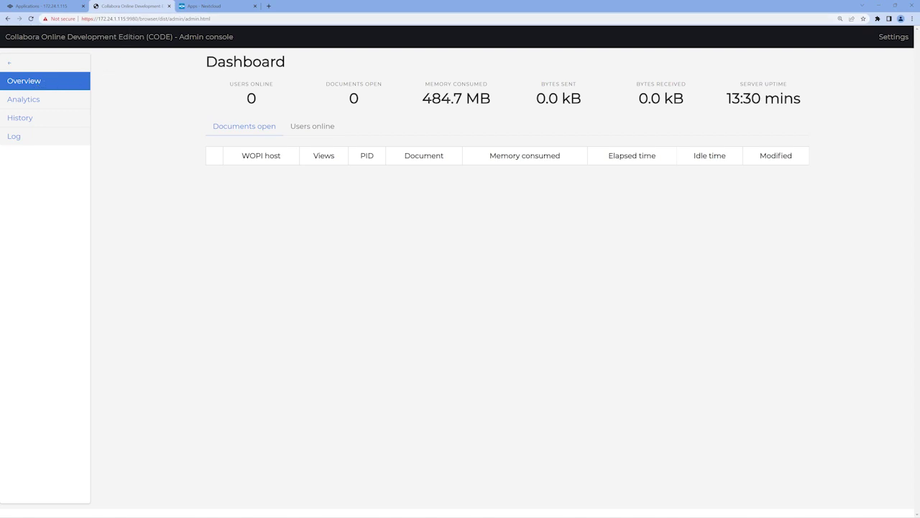
# Step: Copy the server address 172.24.1.115:9980 from the admin console's URL
pyautogui.moveTo(137, 19); pyautogui.dragTo(98, 19)
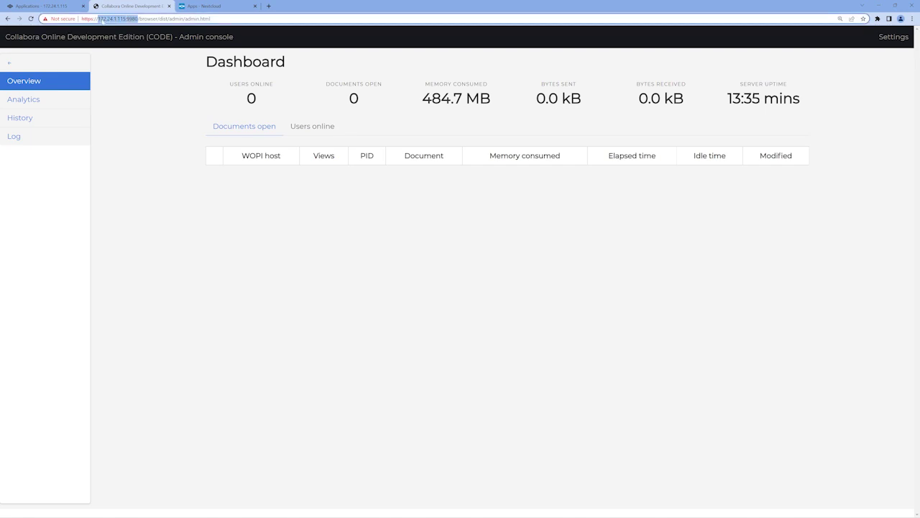
pyautogui.rightClick(102, 20)
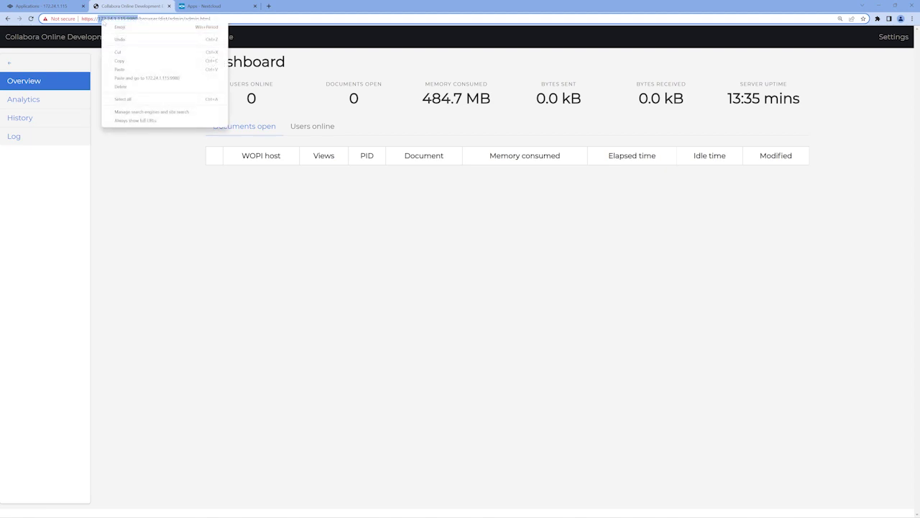
pyautogui.click(119, 61)
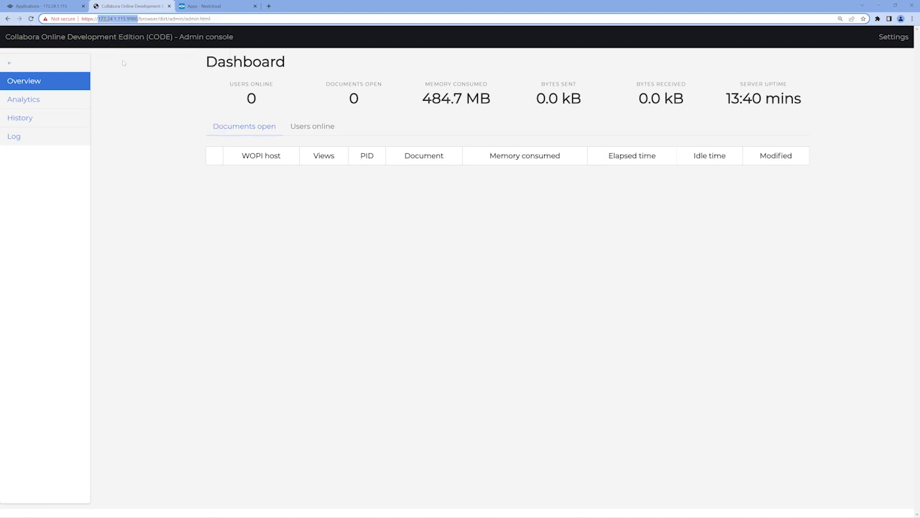
pyautogui.click(210, 6)
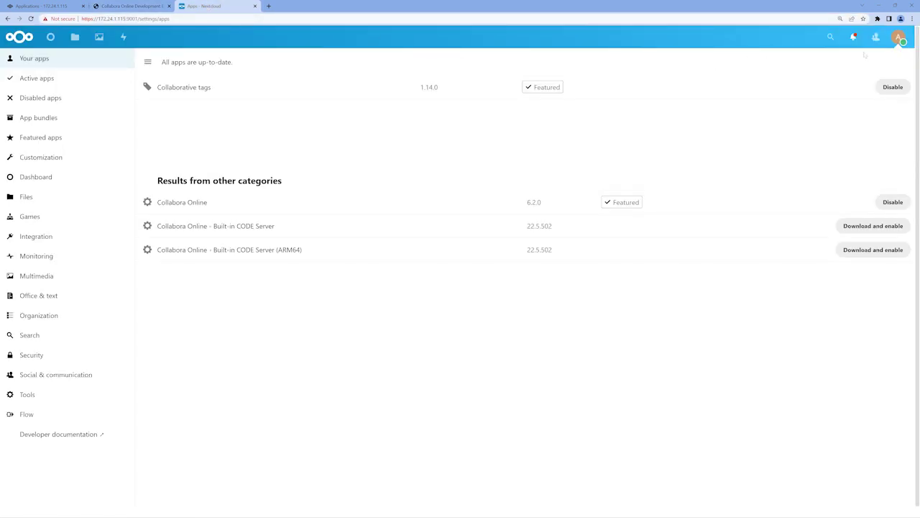
# Step: Go to Nextcloud Settings and open Nextcloud Office under Administration
pyautogui.click(896, 42)
pyautogui.click(891, 108)
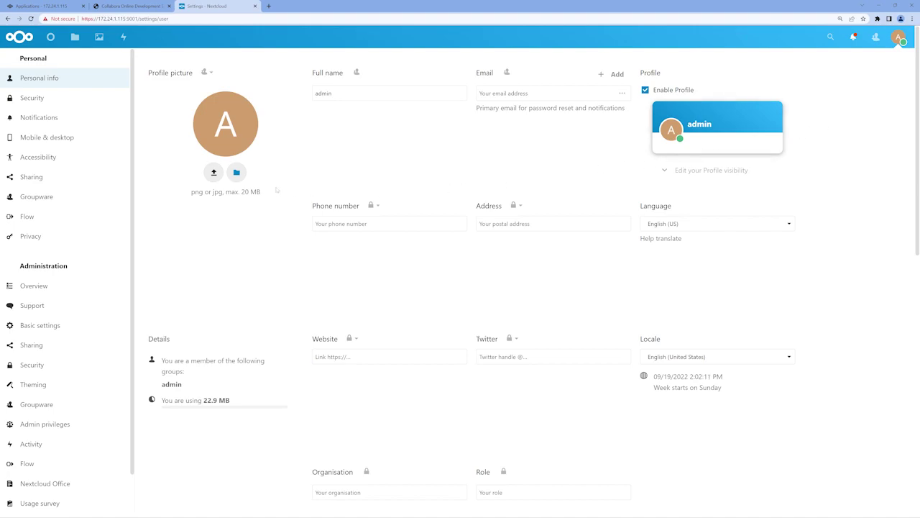
pyautogui.scroll(-2, 128, 209)
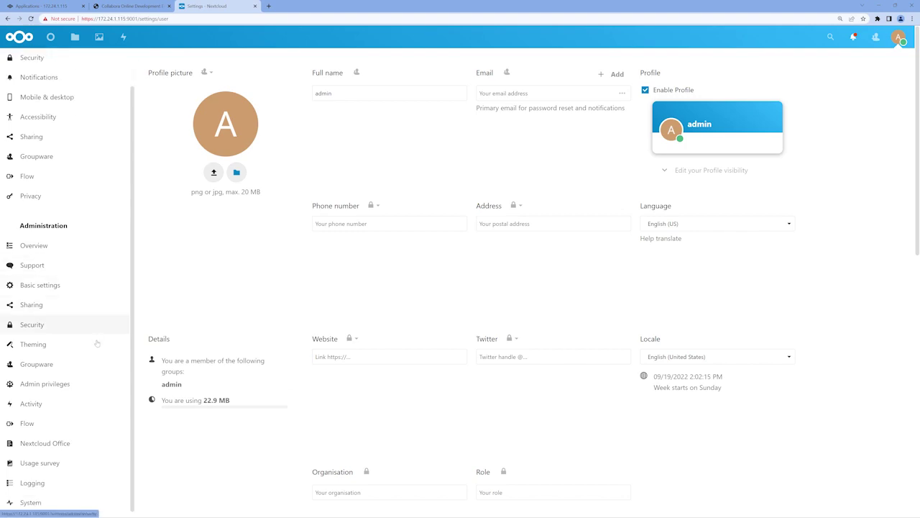
pyautogui.click(85, 441)
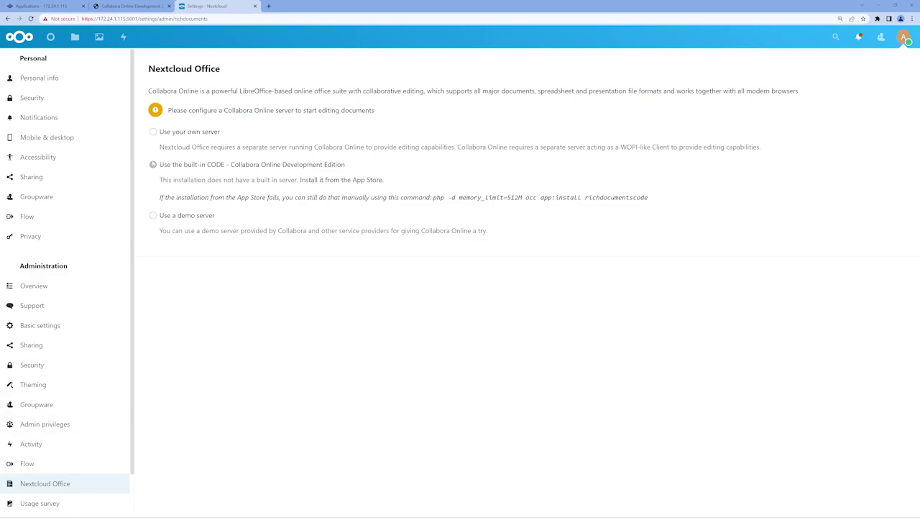
pyautogui.click(152, 132)
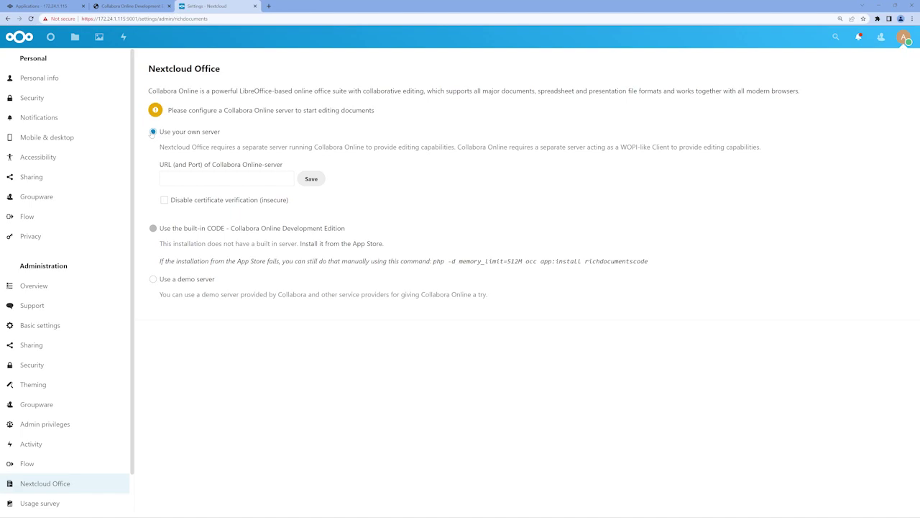
pyautogui.click(163, 178)
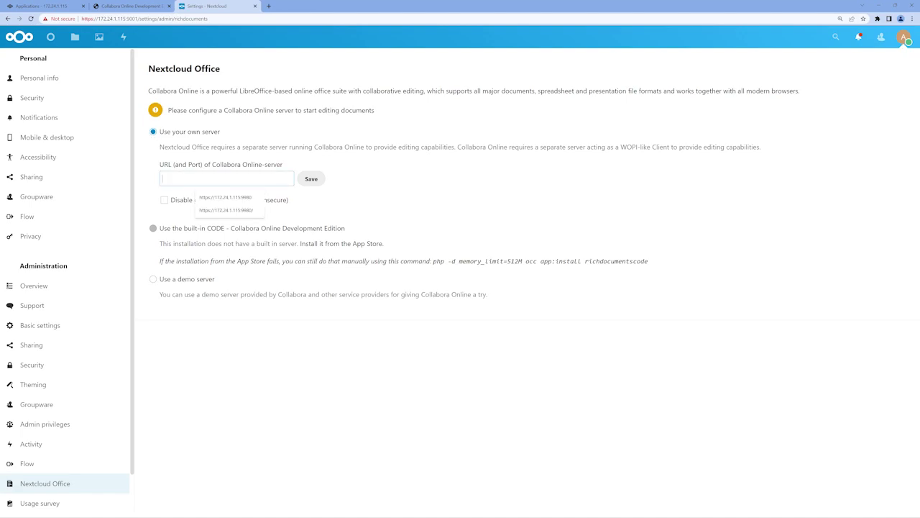
pyautogui.write('ht')
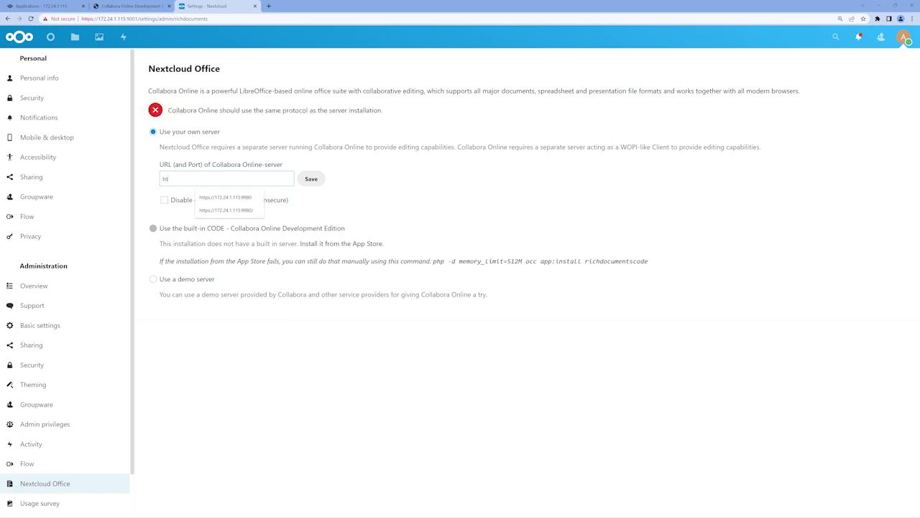
pyautogui.write('tps://')
pyautogui.hotkey('ctrl', 'v')
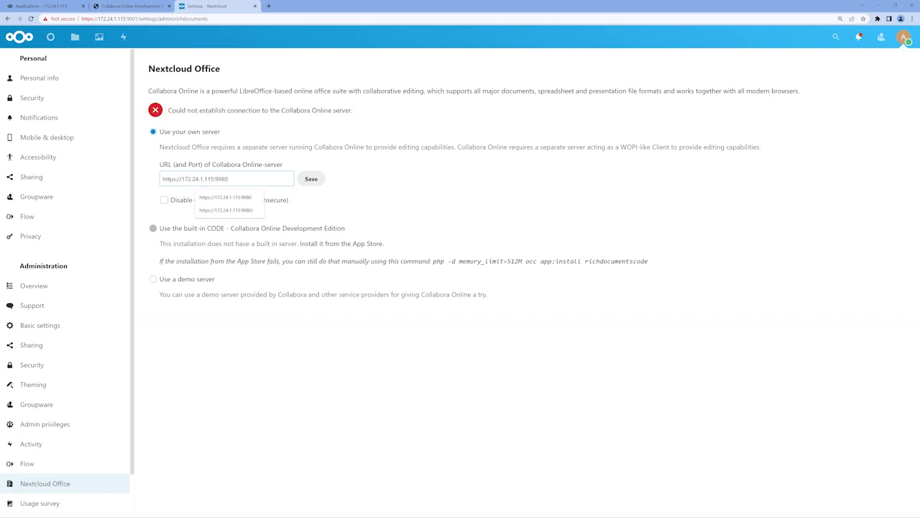
pyautogui.click(152, 197)
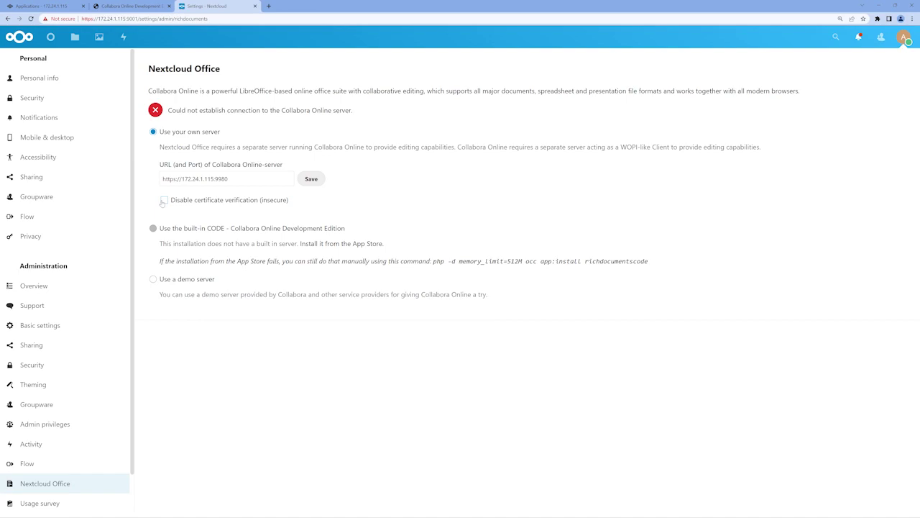
pyautogui.click(164, 200)
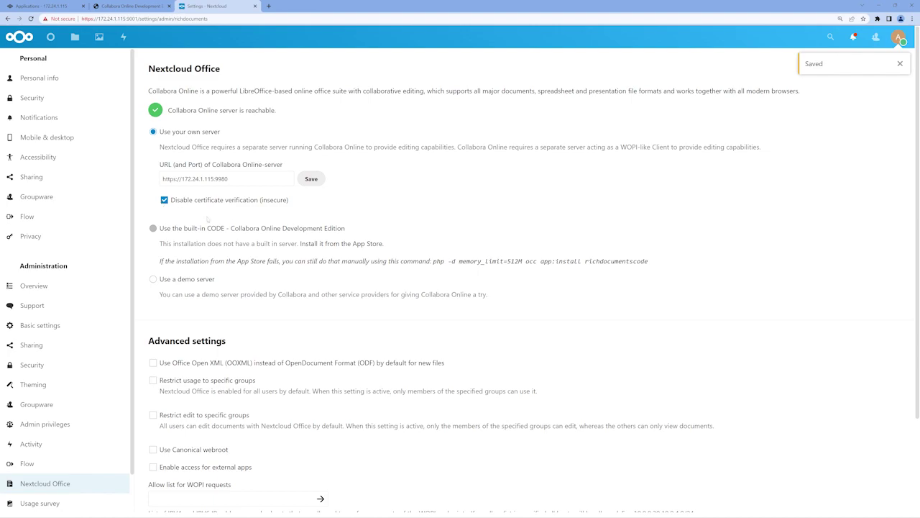
pyautogui.click(309, 185)
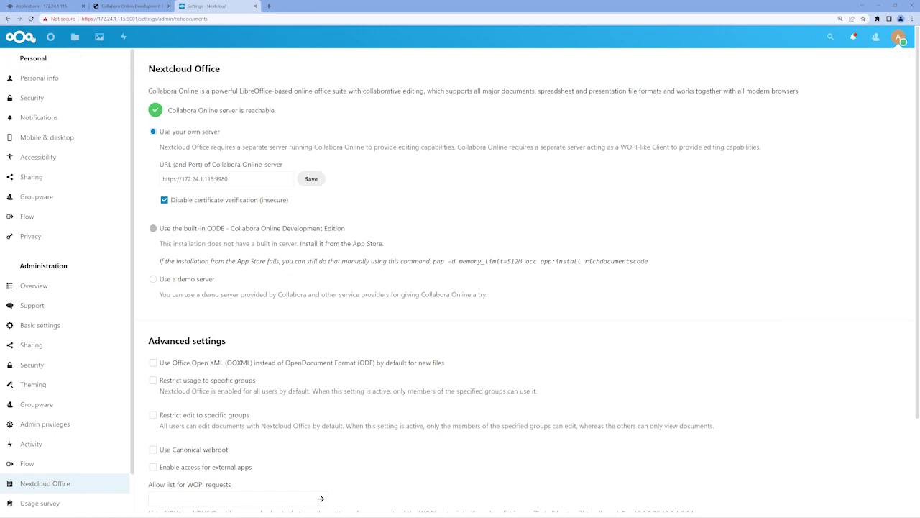
# Step: Create New presentation.odp in All files using the Simple template
pyautogui.click(28, 39)
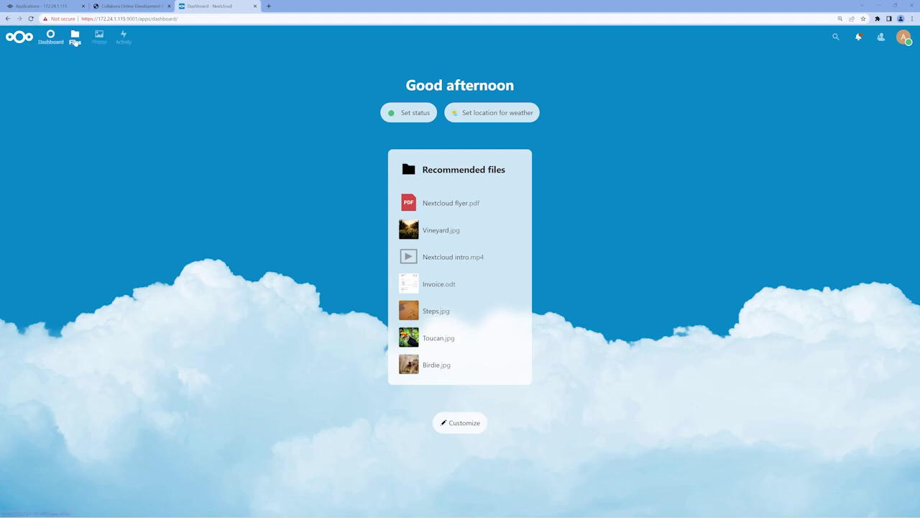
pyautogui.click(75, 40)
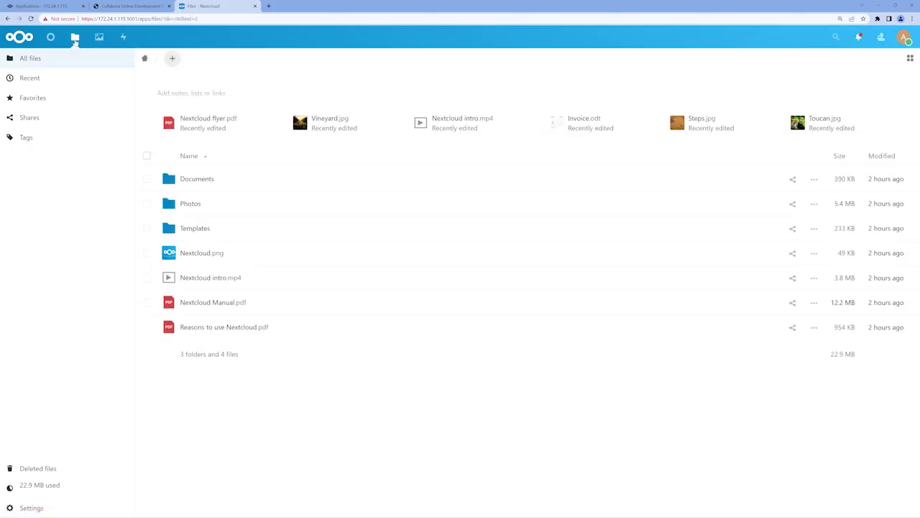
pyautogui.click(173, 59)
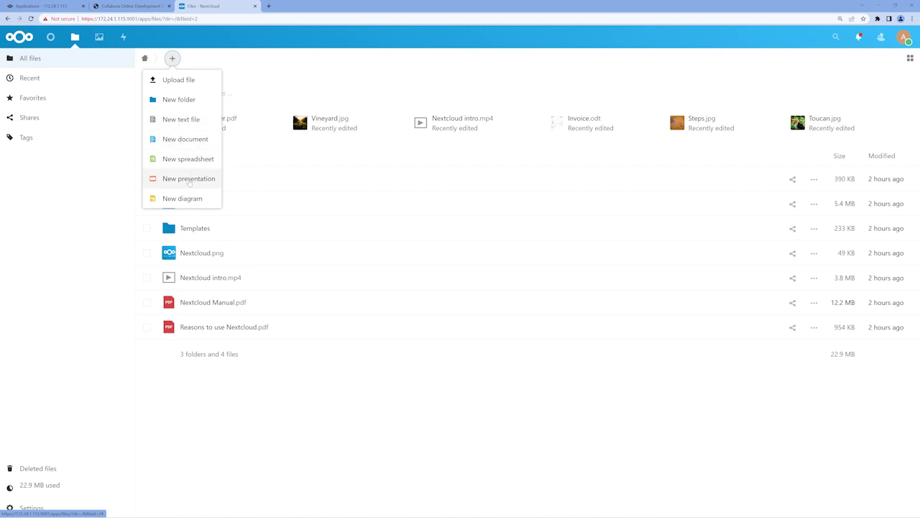
pyautogui.click(189, 180)
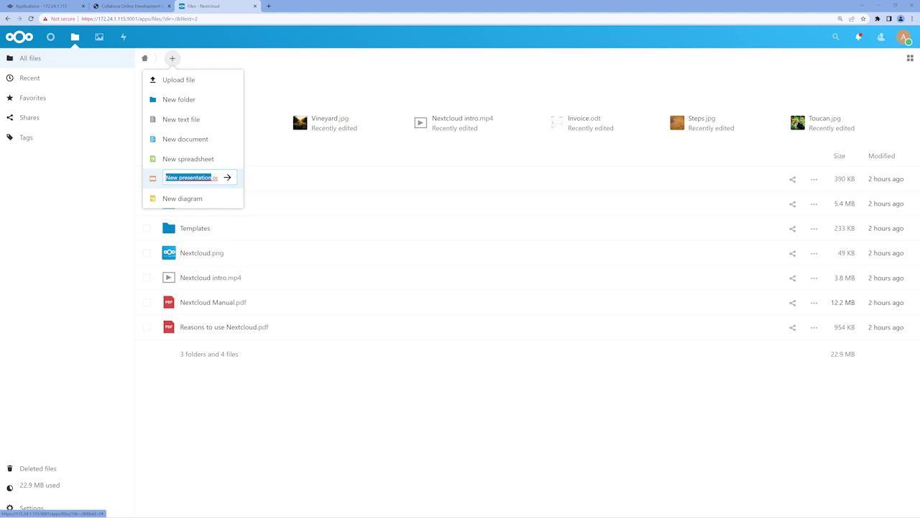
pyautogui.click(229, 180)
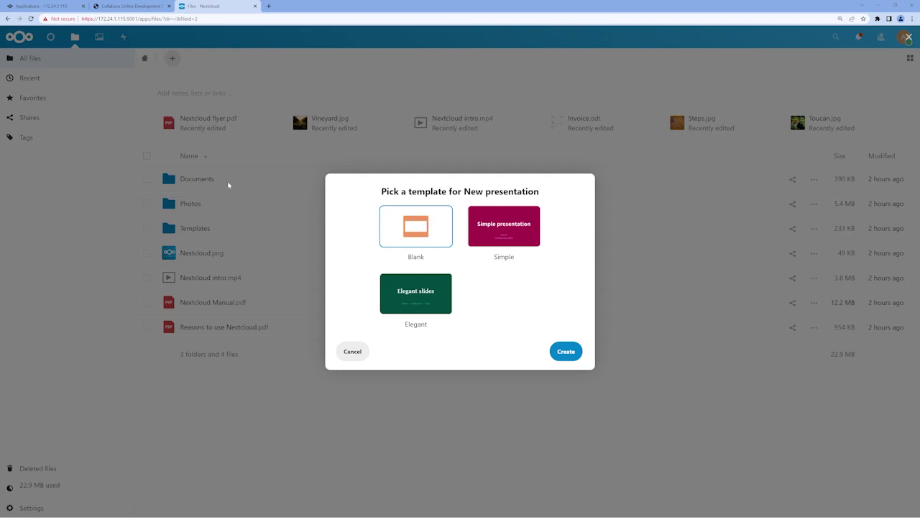
pyautogui.click(514, 243)
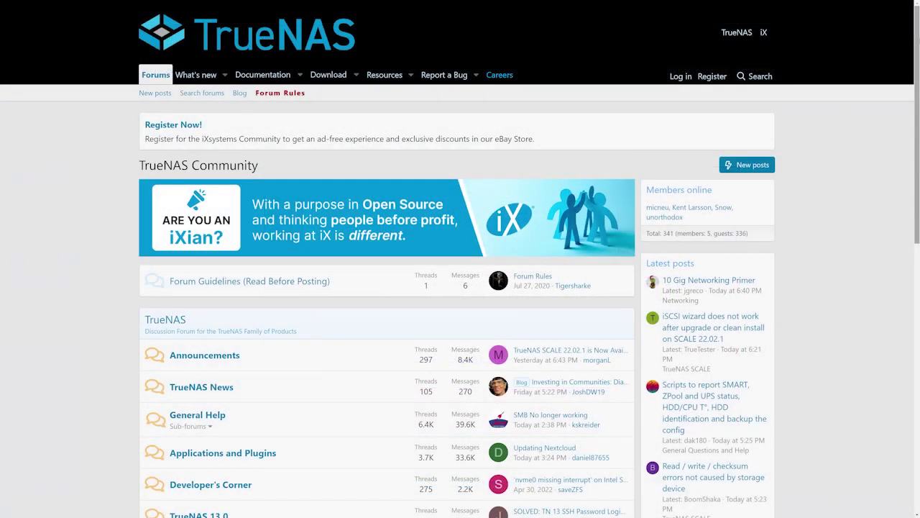
pyautogui.scroll(-1, 460, 287)
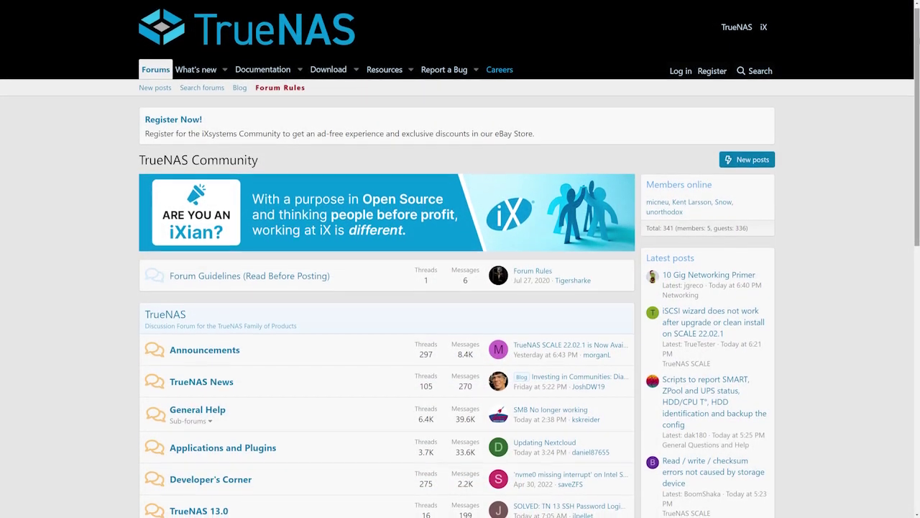
pyautogui.scroll(-1, 460, 288)
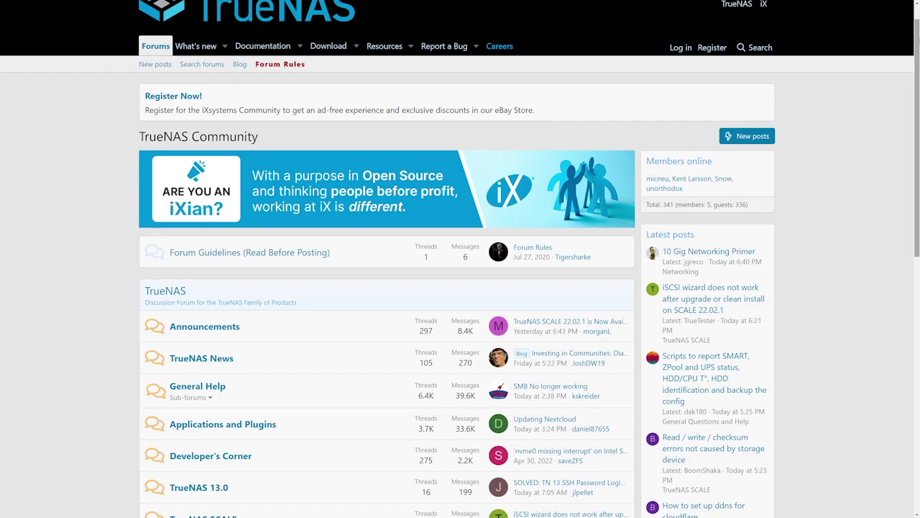
pyautogui.scroll(-1, 460, 287)
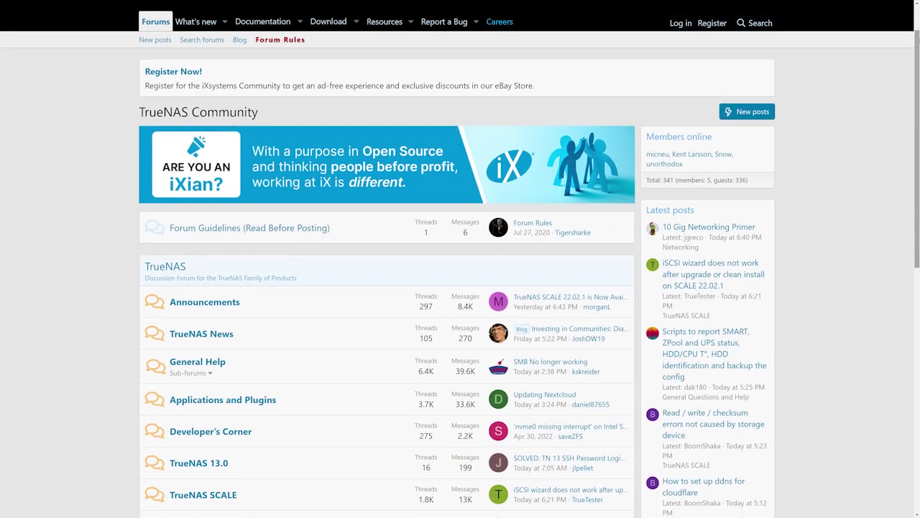
pyautogui.scroll(-1, 460, 288)
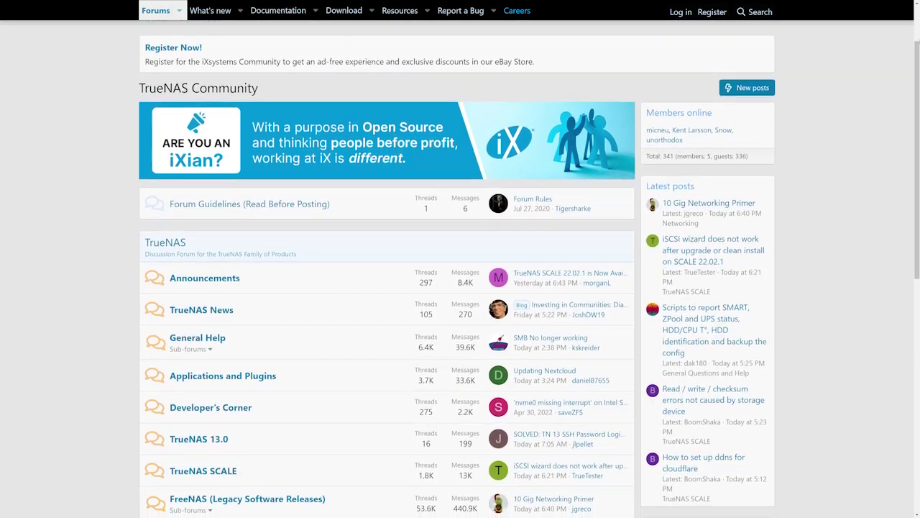
pyautogui.scroll(-1, 460, 288)
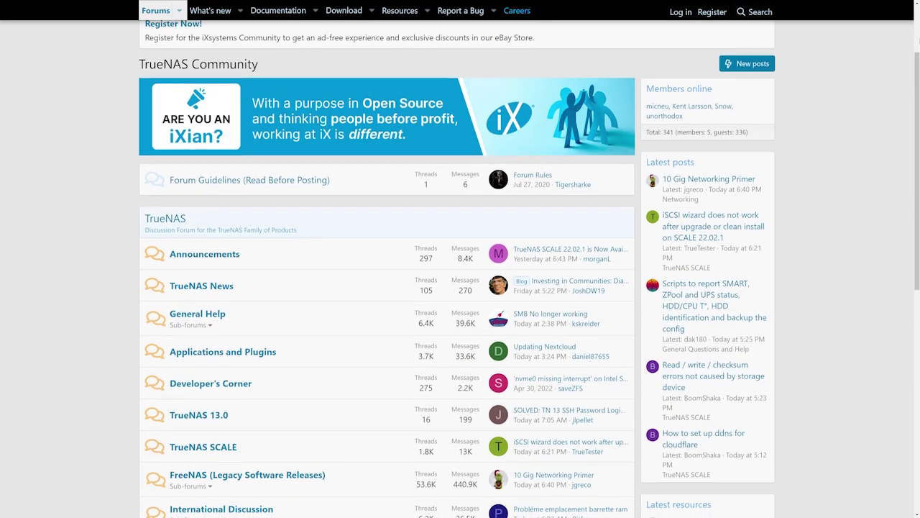